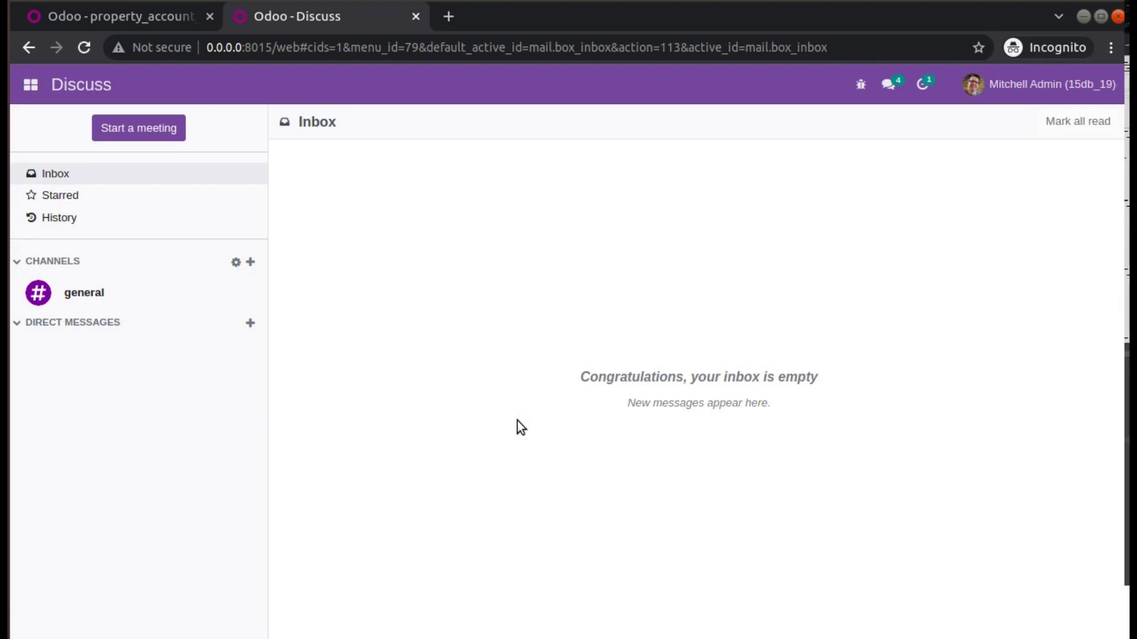
Leave the Discuss inbox and switch to the Contacts app.
{"action": "left_click", "coordinate": [30, 84]}
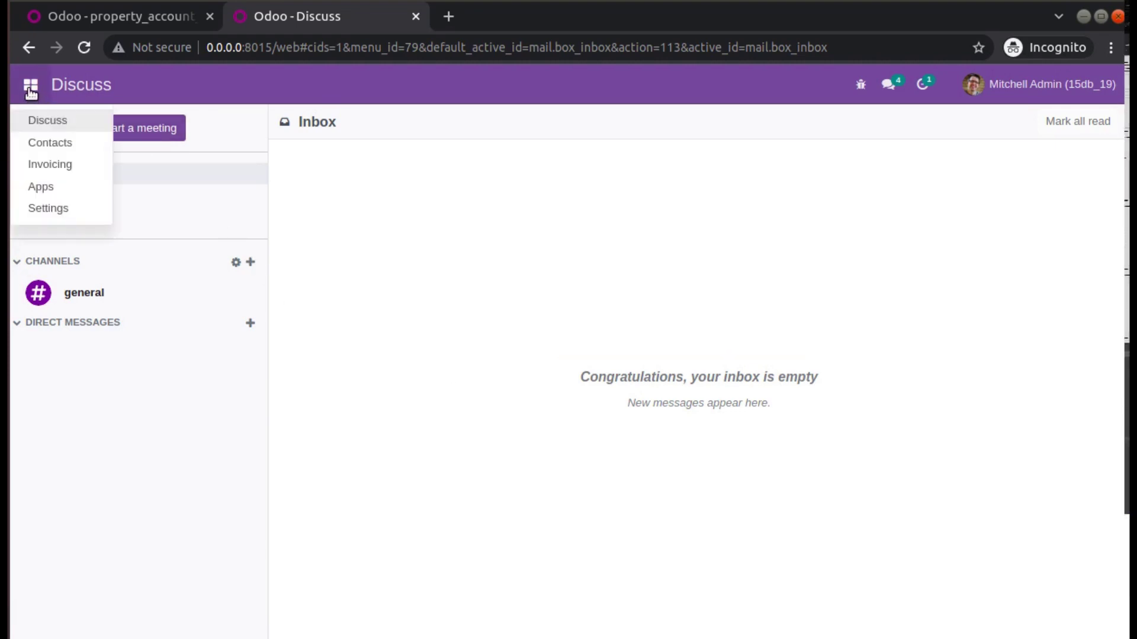
{"action": "left_click", "coordinate": [70, 149]}
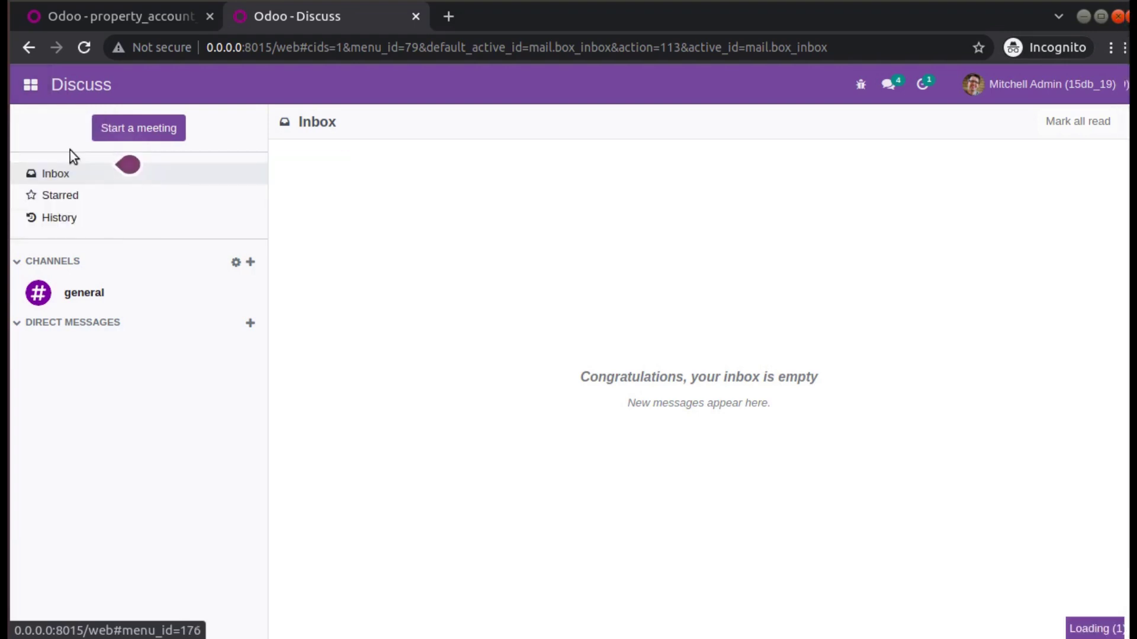
Create a company contact named 'Freeman'; saving fails, flagging Account Receivable and Account Payable.
{"action": "left_click", "coordinate": [72, 155]}
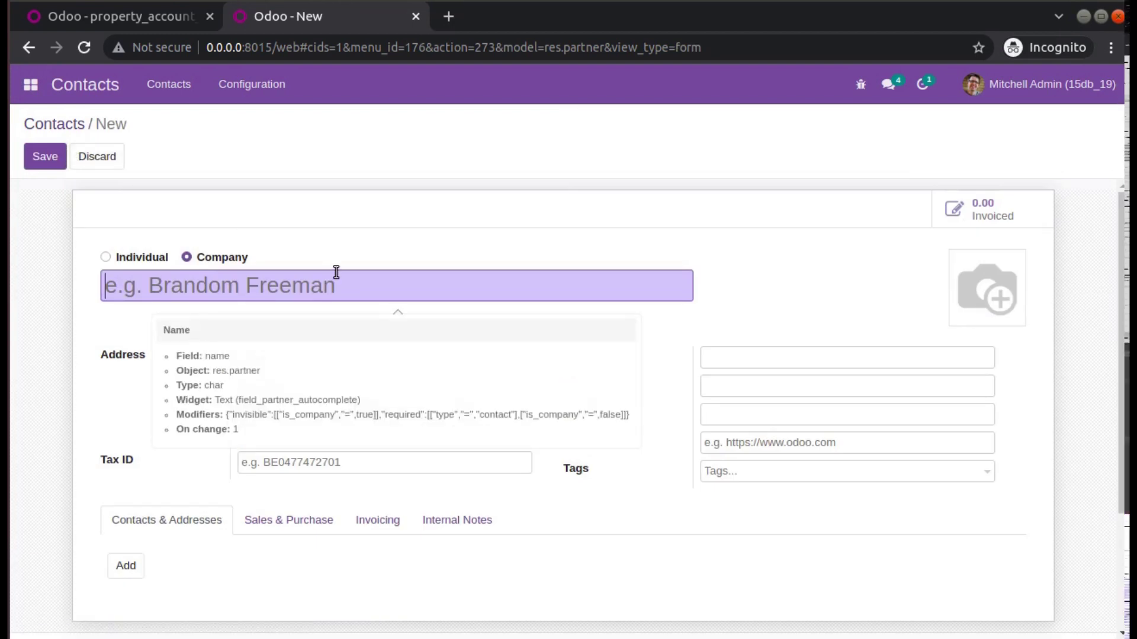
{"action": "type", "text": "Freema"}
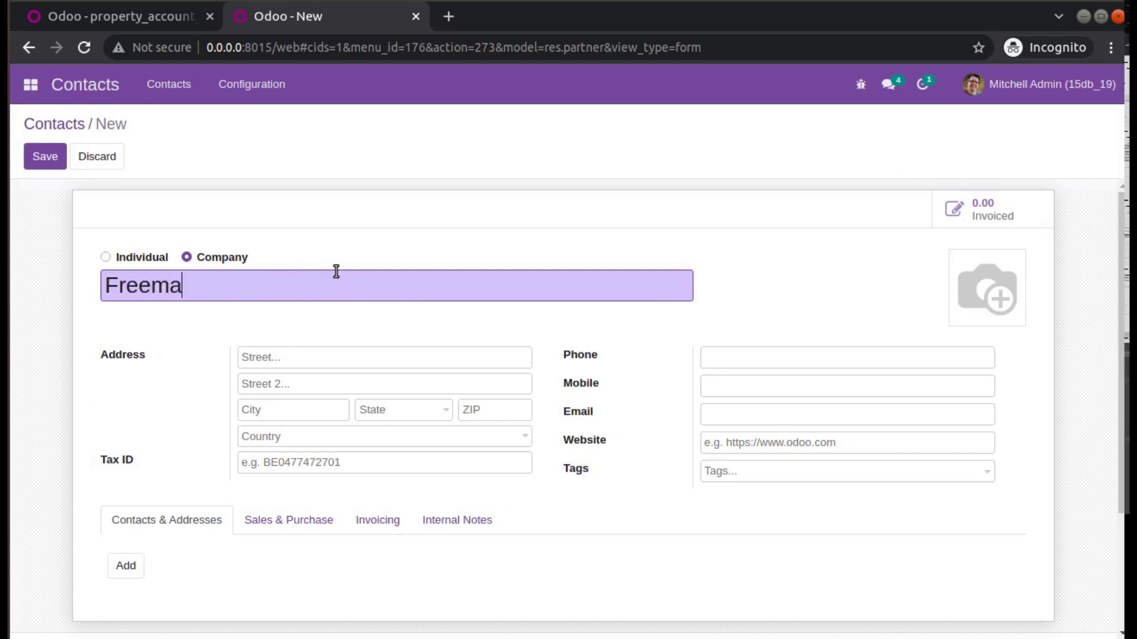
{"action": "left_click", "coordinate": [39, 158]}
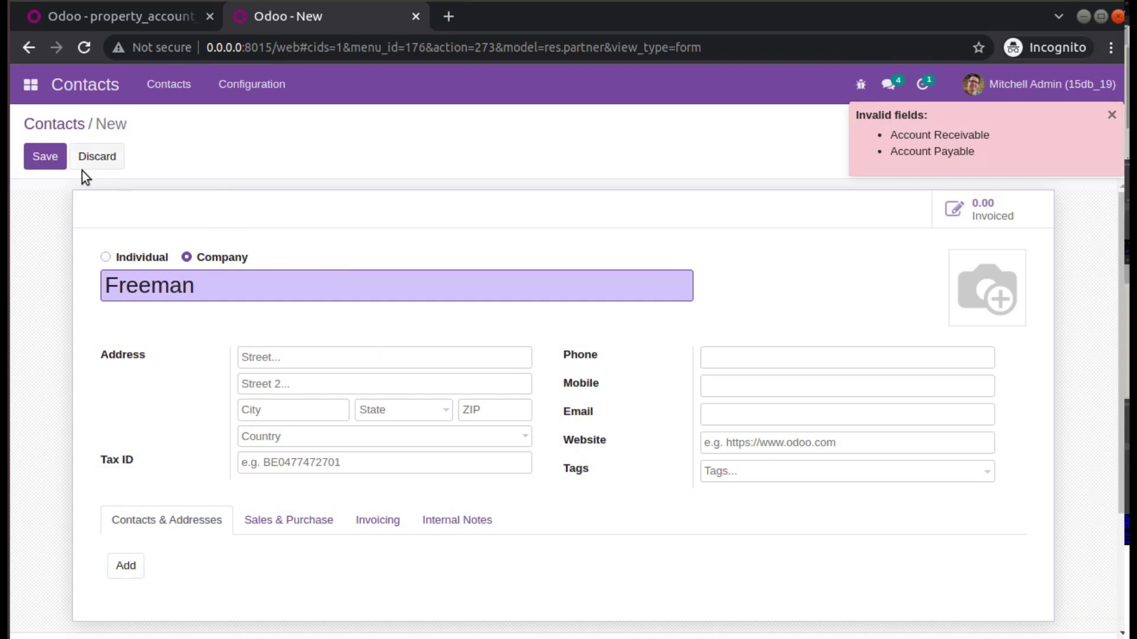
{"action": "left_click", "coordinate": [44, 155]}
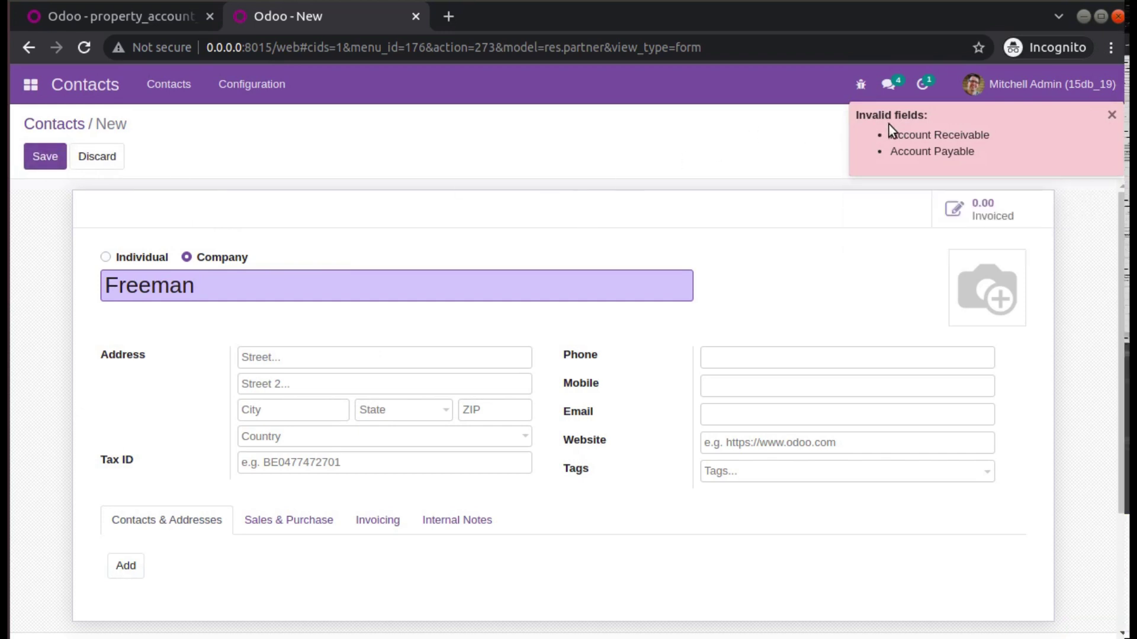
{"action": "left_click", "coordinate": [44, 157]}
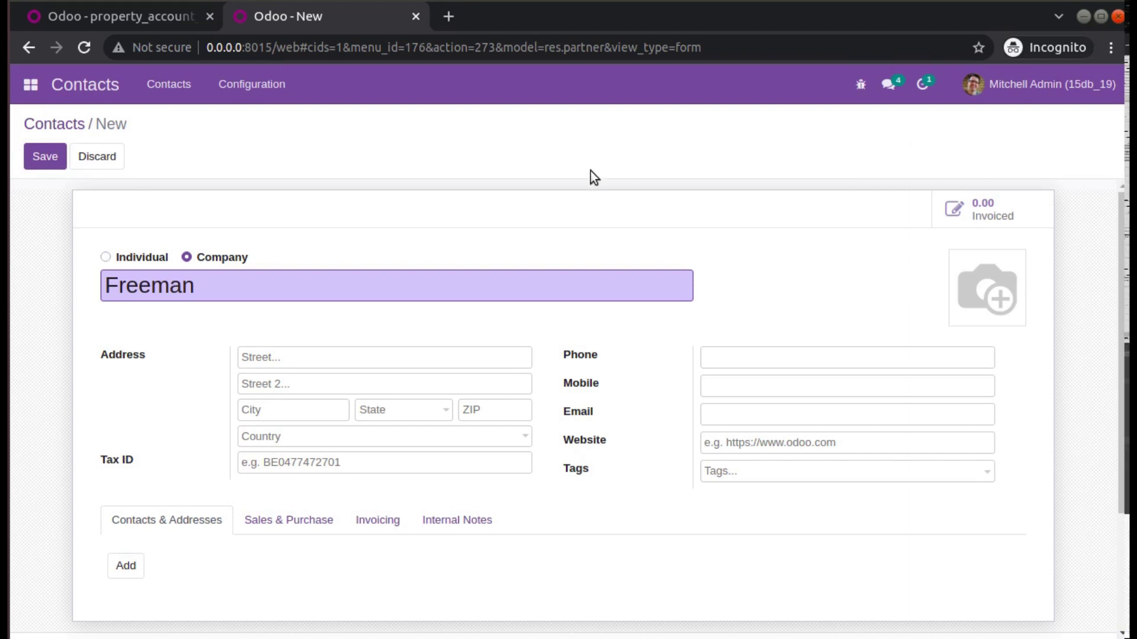
{"action": "left_click", "coordinate": [45, 159]}
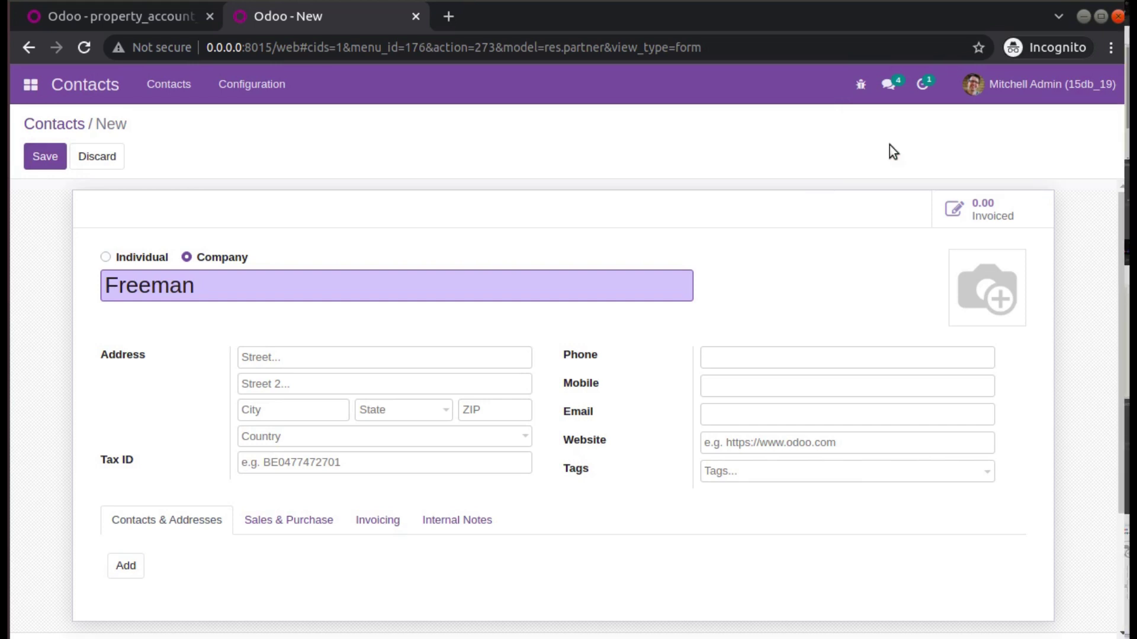
{"action": "left_click", "coordinate": [66, 157]}
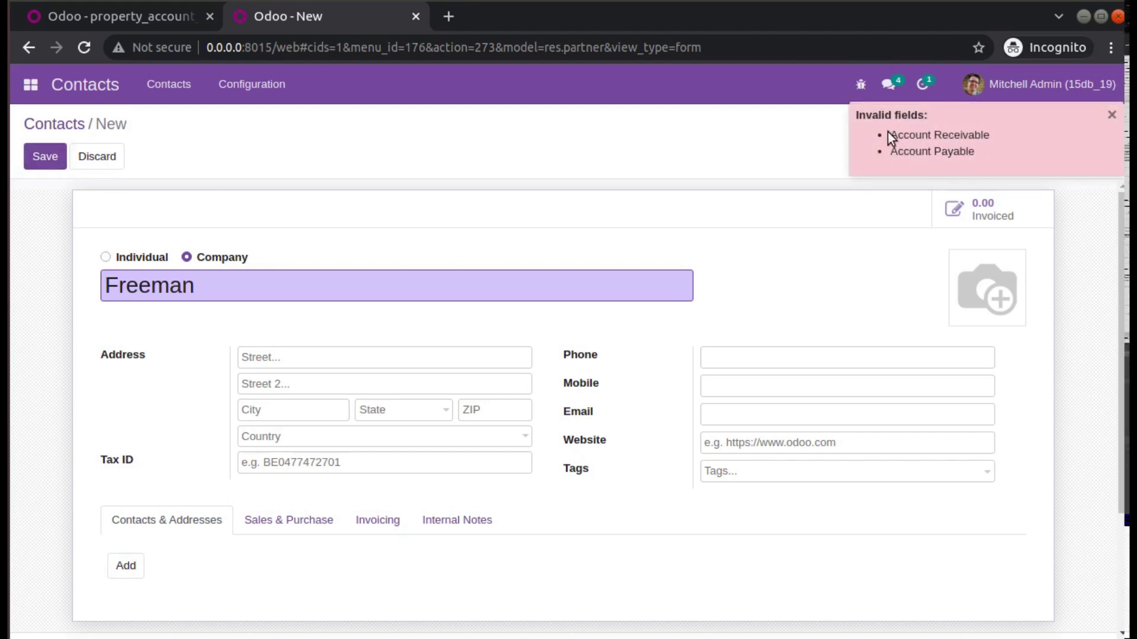
{"action": "left_click_drag", "start_coordinate": [890, 137], "coordinate": [988, 155]}
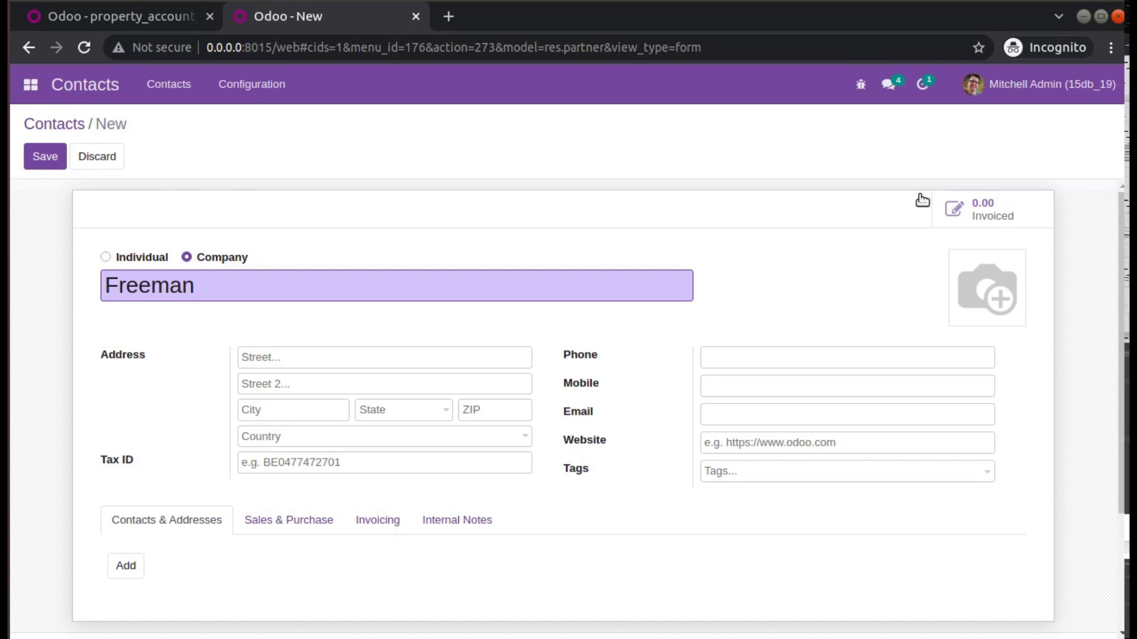
Inspect the contact's Sales & Purchase, Invoicing and Internal Notes tabs for account fields.
{"action": "scroll", "coordinate": [761, 254], "scroll_direction": "down", "scroll_amount": 3}
{"action": "left_click", "coordinate": [269, 424]}
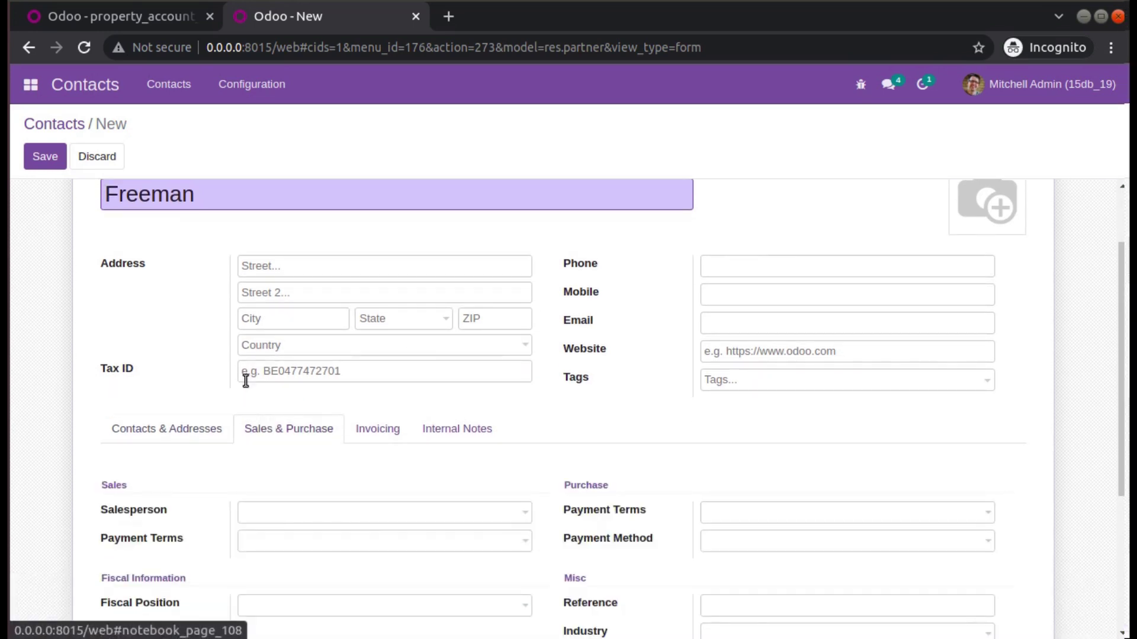
{"action": "scroll", "coordinate": [246, 380], "scroll_direction": "down", "scroll_amount": 5}
{"action": "scroll", "coordinate": [470, 375], "scroll_direction": "up", "scroll_amount": 9}
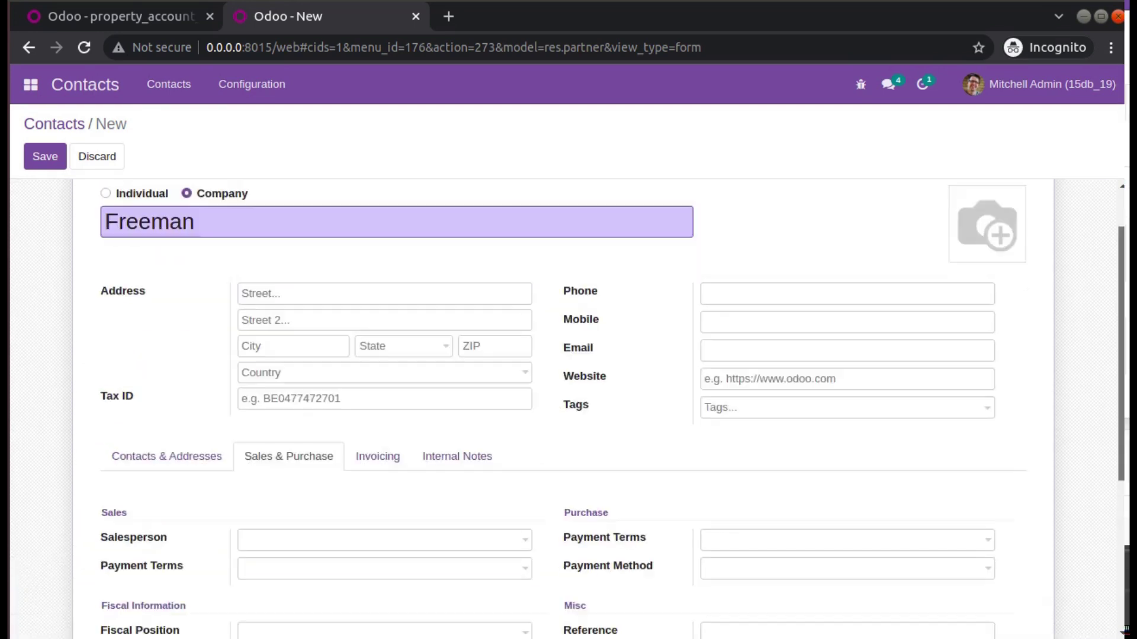
{"action": "scroll", "coordinate": [383, 354], "scroll_direction": "down", "scroll_amount": 6}
{"action": "left_click", "coordinate": [383, 354]}
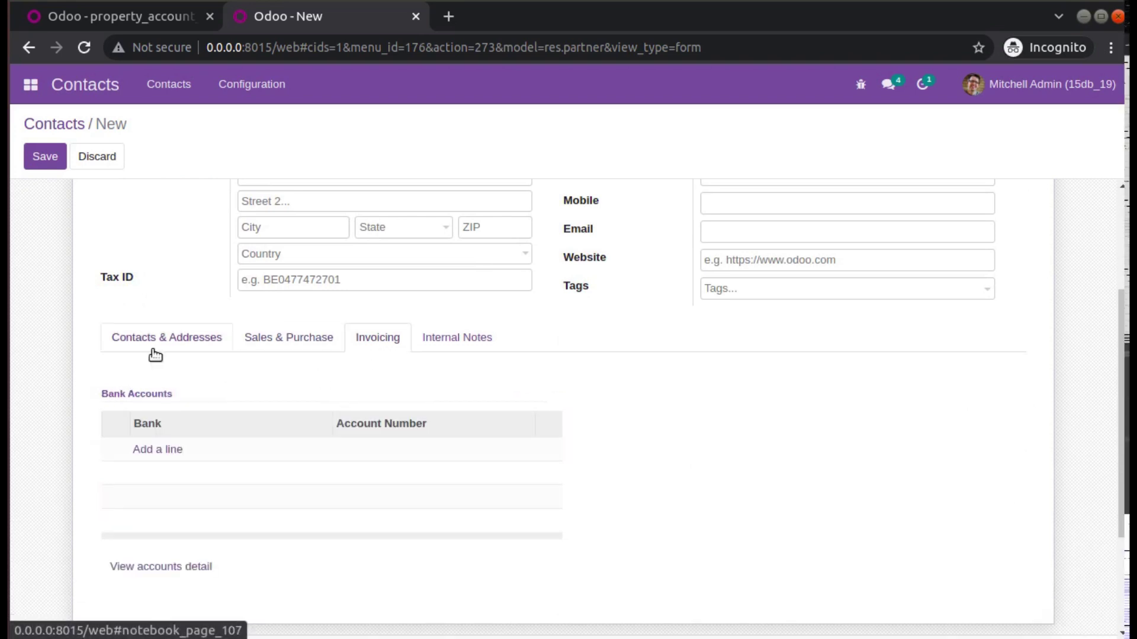
{"action": "scroll", "coordinate": [460, 378], "scroll_direction": "up", "scroll_amount": 5}
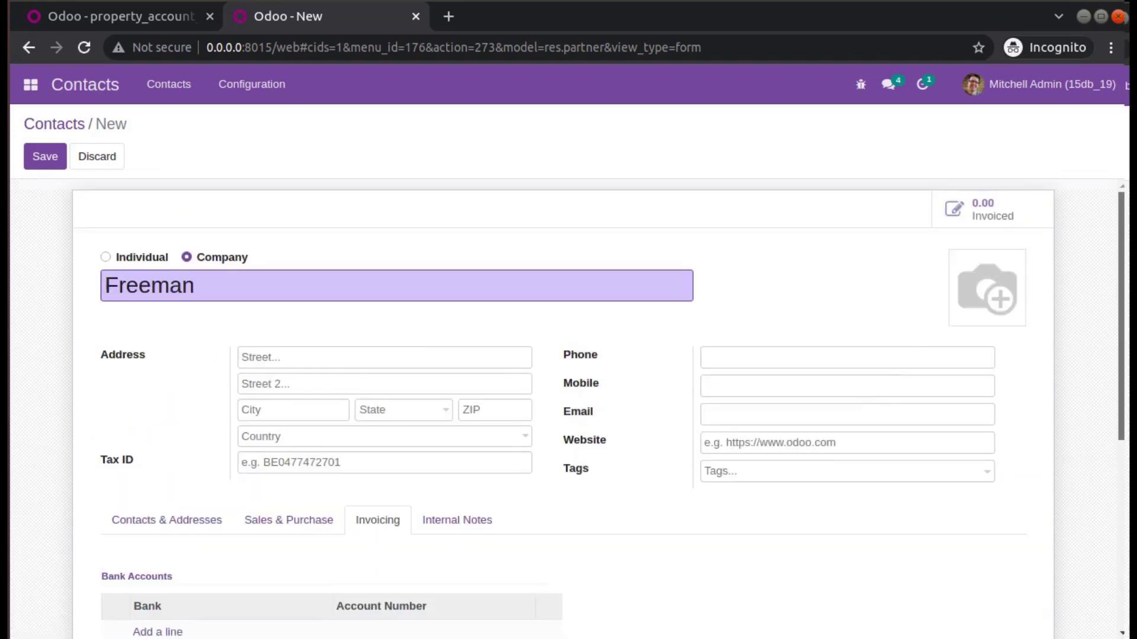
{"action": "scroll", "coordinate": [514, 372], "scroll_direction": "down", "scroll_amount": 6}
{"action": "left_click", "coordinate": [457, 298]}
{"action": "scroll", "coordinate": [355, 284], "scroll_direction": "up", "scroll_amount": 4}
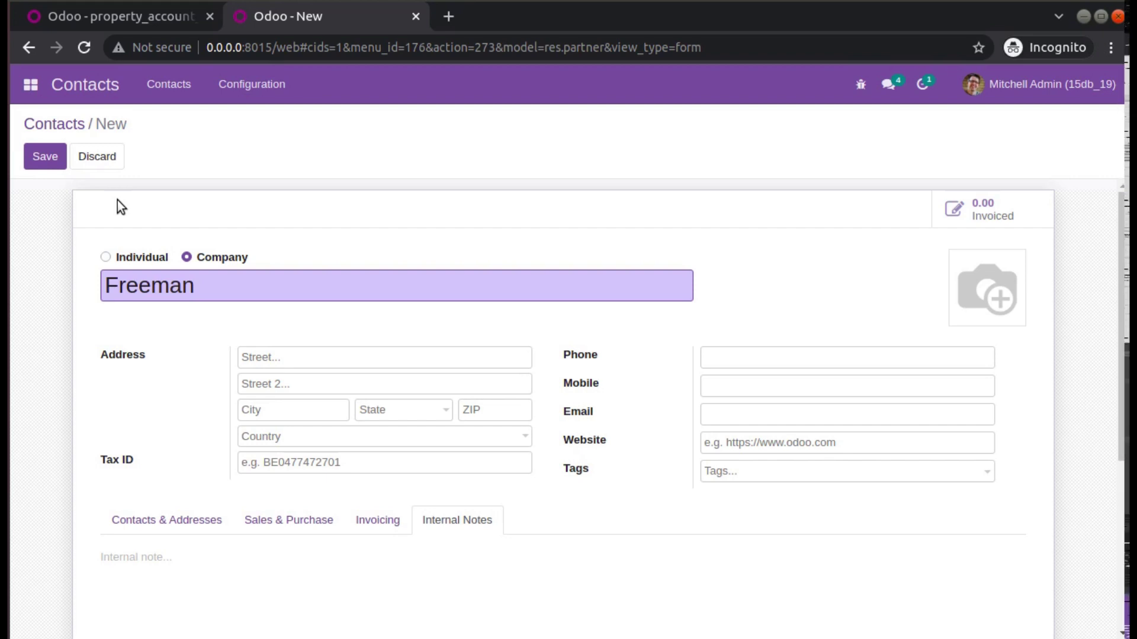
{"action": "scroll", "coordinate": [298, 254], "scroll_direction": "down", "scroll_amount": 3}
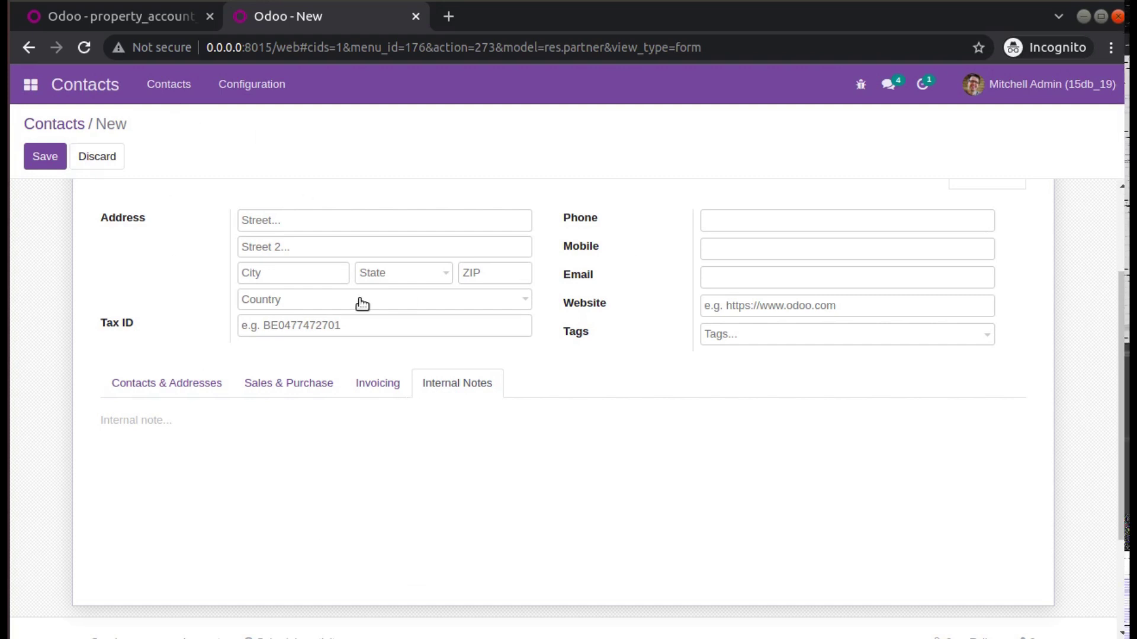
{"action": "mouse_move", "coordinate": [290, 214]}
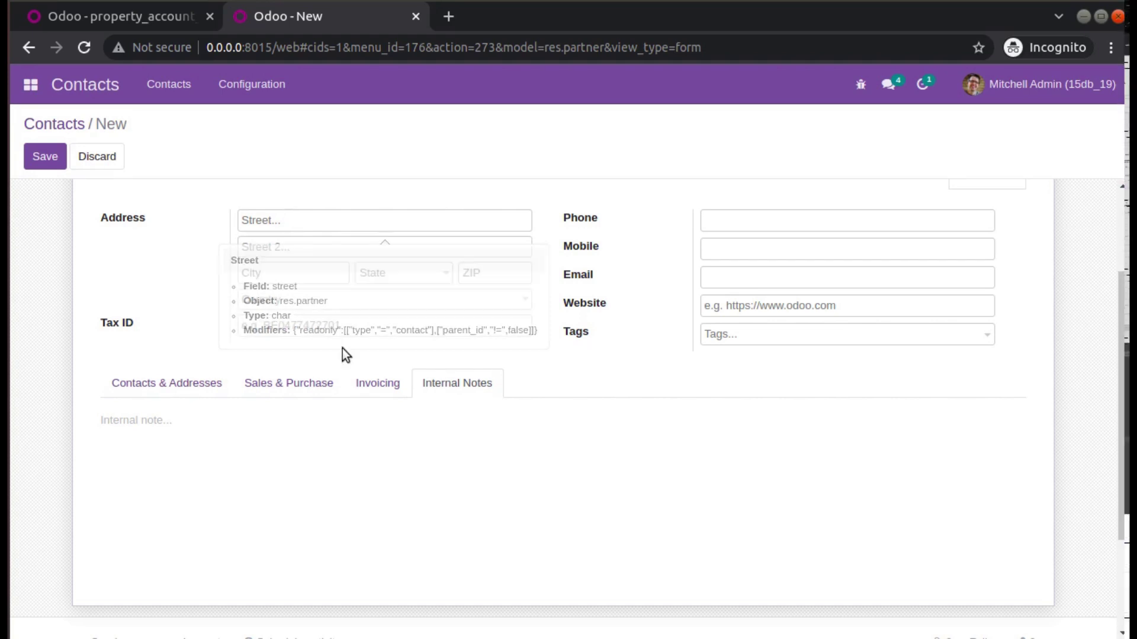
{"action": "left_click", "coordinate": [362, 388]}
{"action": "scroll", "coordinate": [367, 409], "scroll_direction": "down", "scroll_amount": 3}
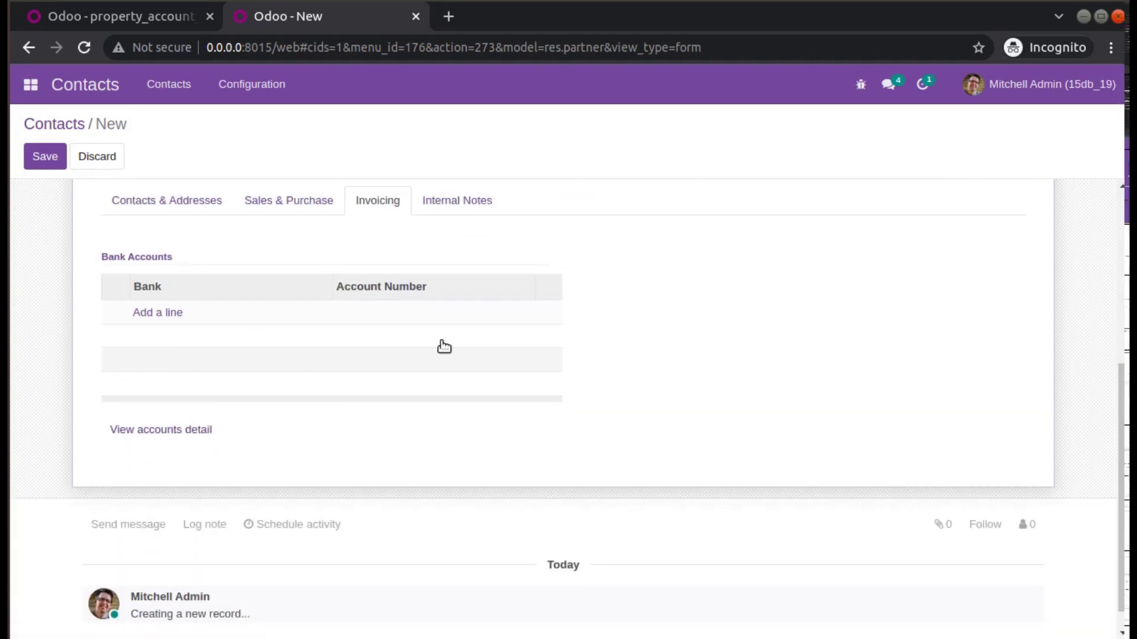
Reload to discard the unsaved contact and go to Settings.
{"action": "left_click", "coordinate": [56, 97]}
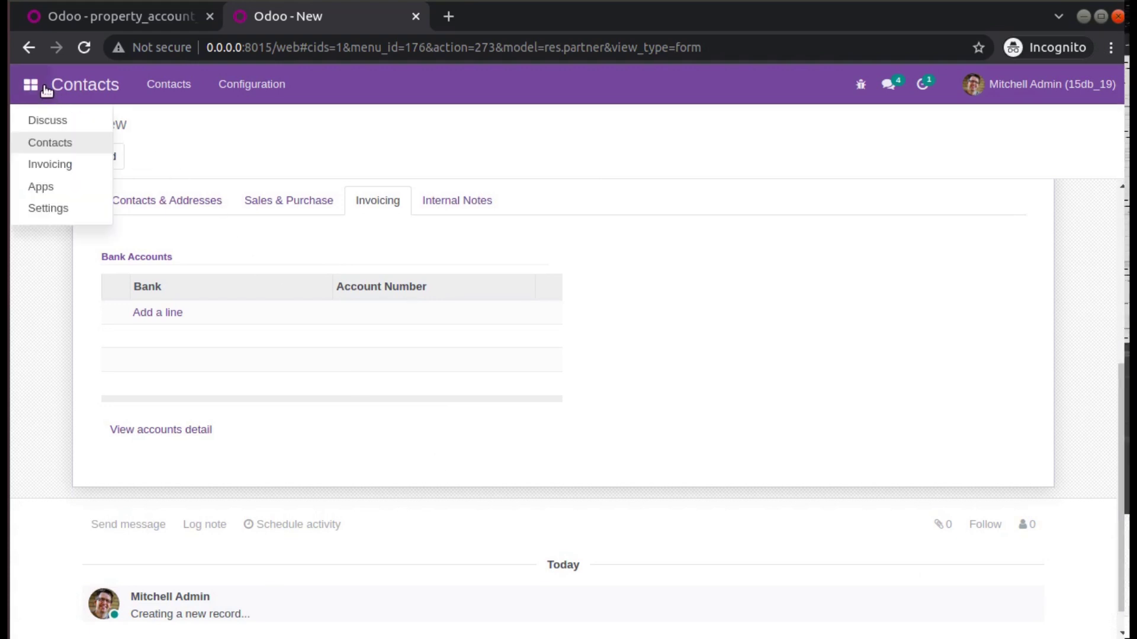
{"action": "left_click", "coordinate": [59, 199]}
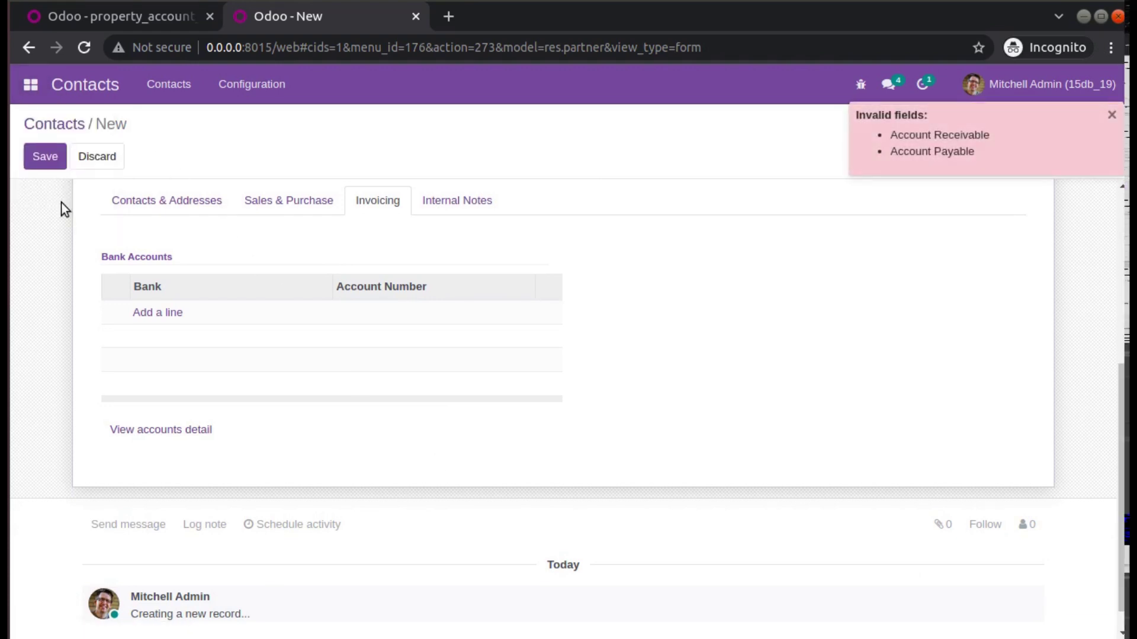
{"action": "left_click", "coordinate": [80, 49]}
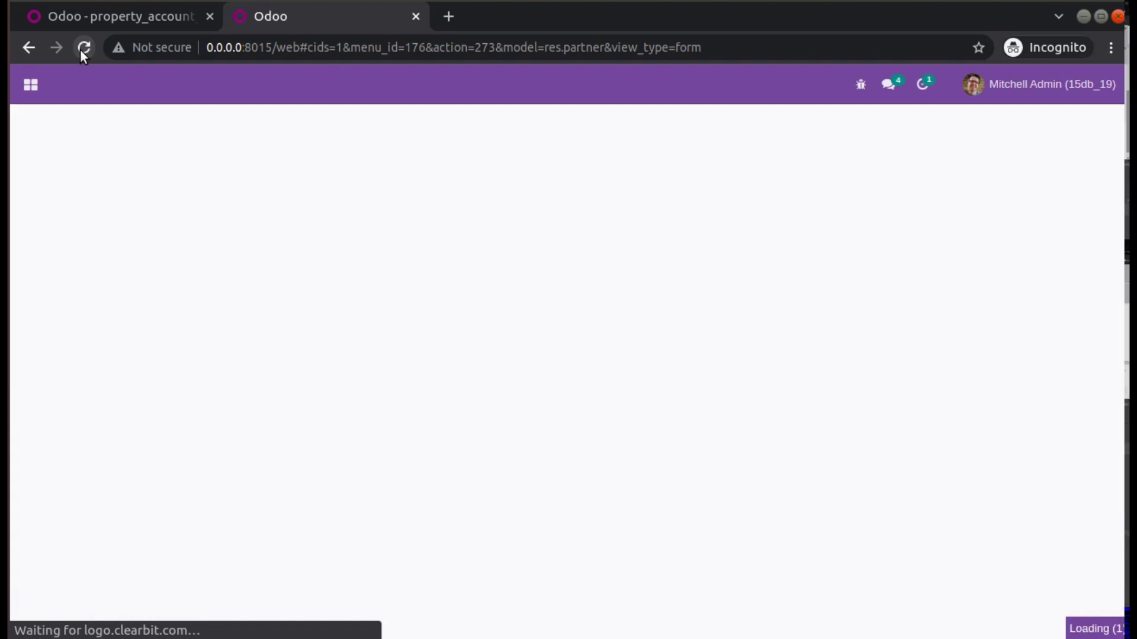
{"action": "left_click", "coordinate": [42, 88]}
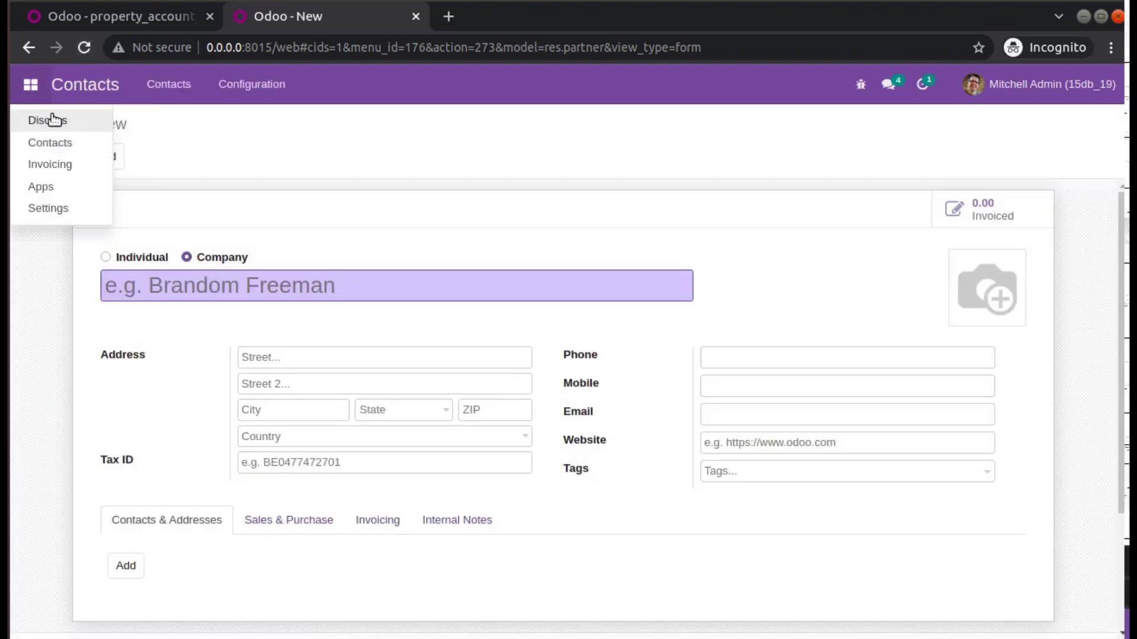
{"action": "left_click", "coordinate": [76, 210]}
Open the administrator's user record in edit mode and review its access rights.
{"action": "left_click", "coordinate": [269, 88]}
{"action": "left_click", "coordinate": [280, 124]}
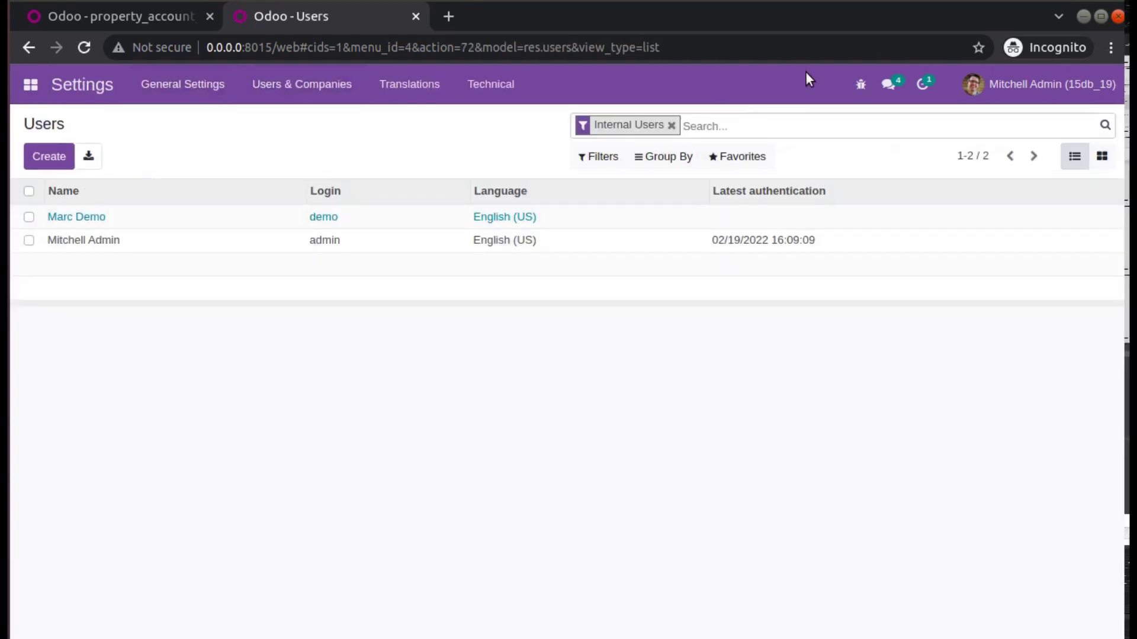
{"action": "left_click", "coordinate": [74, 240]}
{"action": "left_click", "coordinate": [40, 159]}
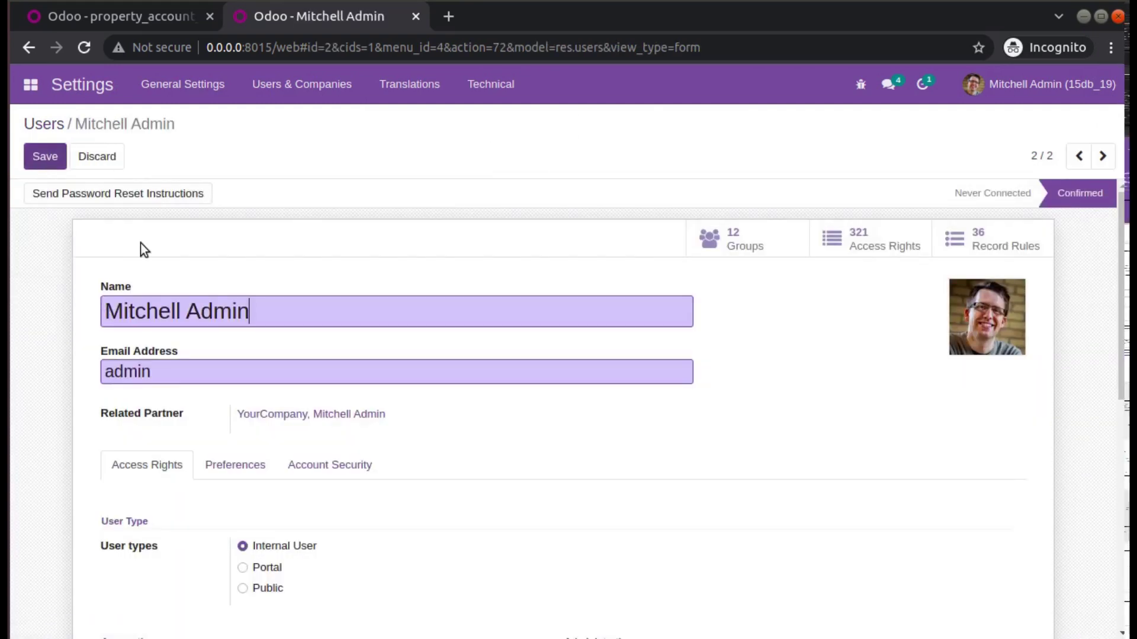
{"action": "scroll", "coordinate": [215, 292], "scroll_direction": "down", "scroll_amount": 7}
{"action": "scroll", "coordinate": [216, 292], "scroll_direction": "down", "scroll_amount": 1}
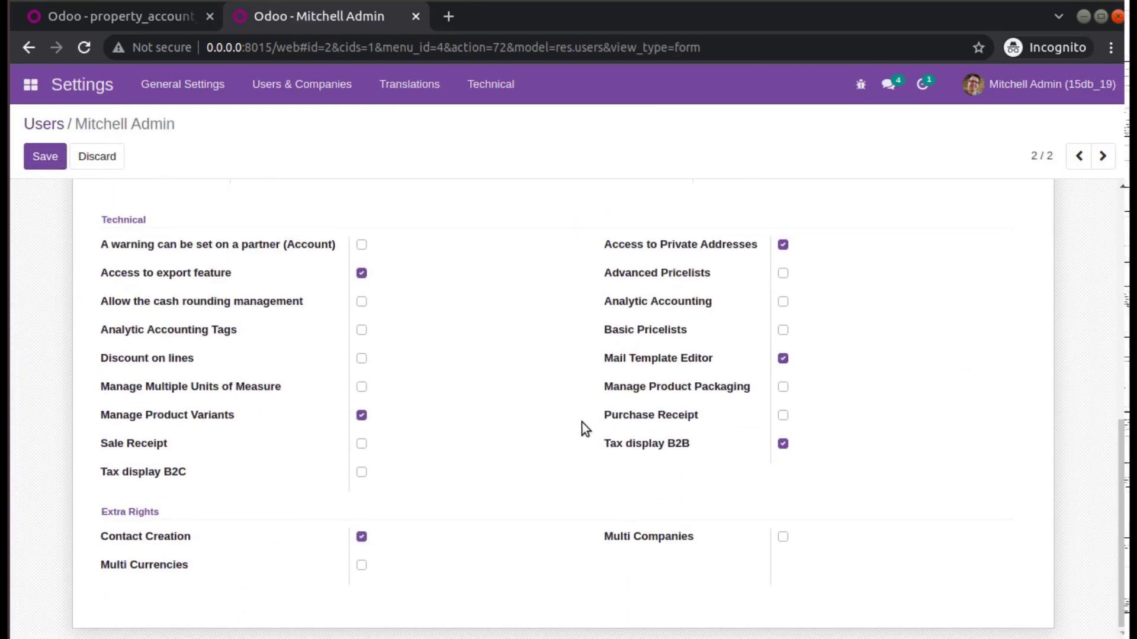
{"action": "scroll", "coordinate": [483, 387], "scroll_direction": "up", "scroll_amount": 3}
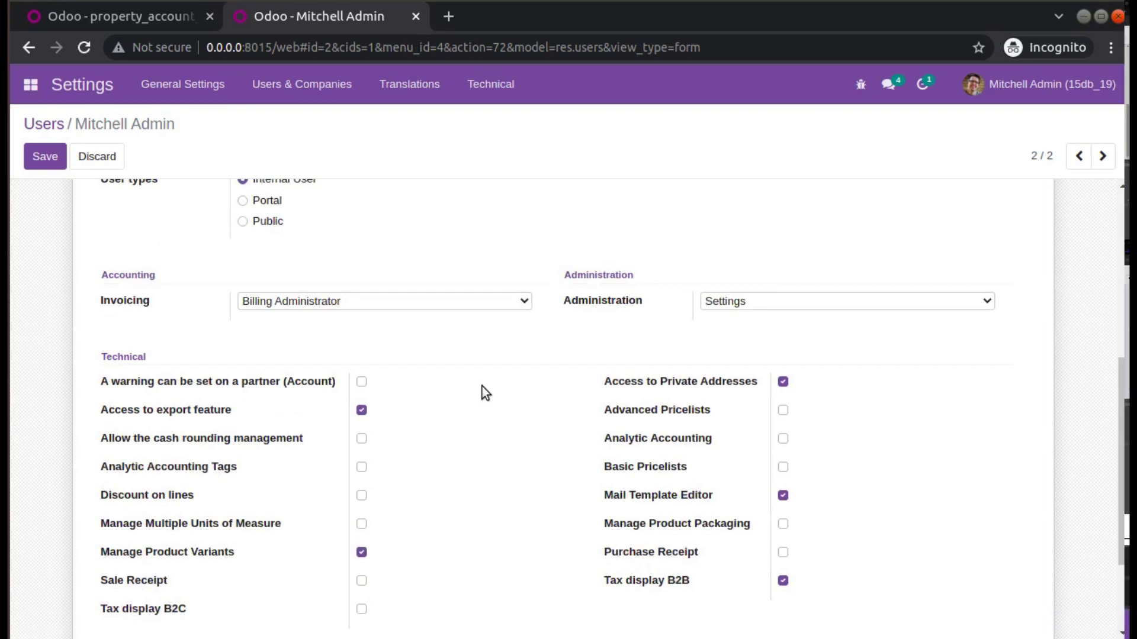
Search the page for 'full acc', then open the user Groups list.
{"action": "key", "text": "ctrl+f"}
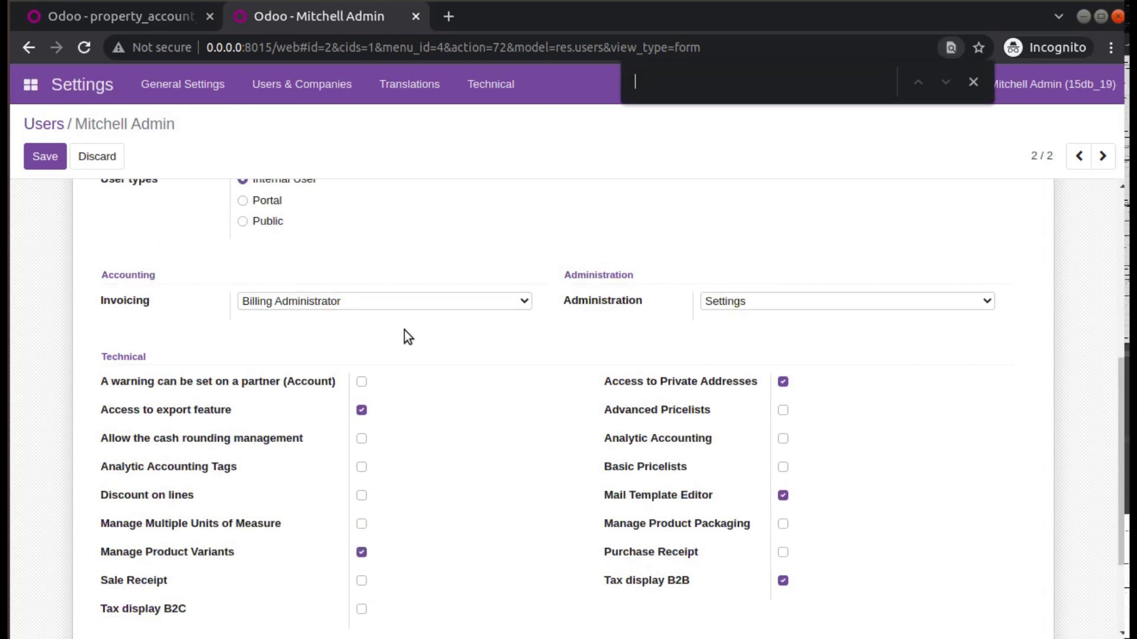
{"action": "type", "text": "full acc"}
{"action": "left_click", "coordinate": [287, 90]}
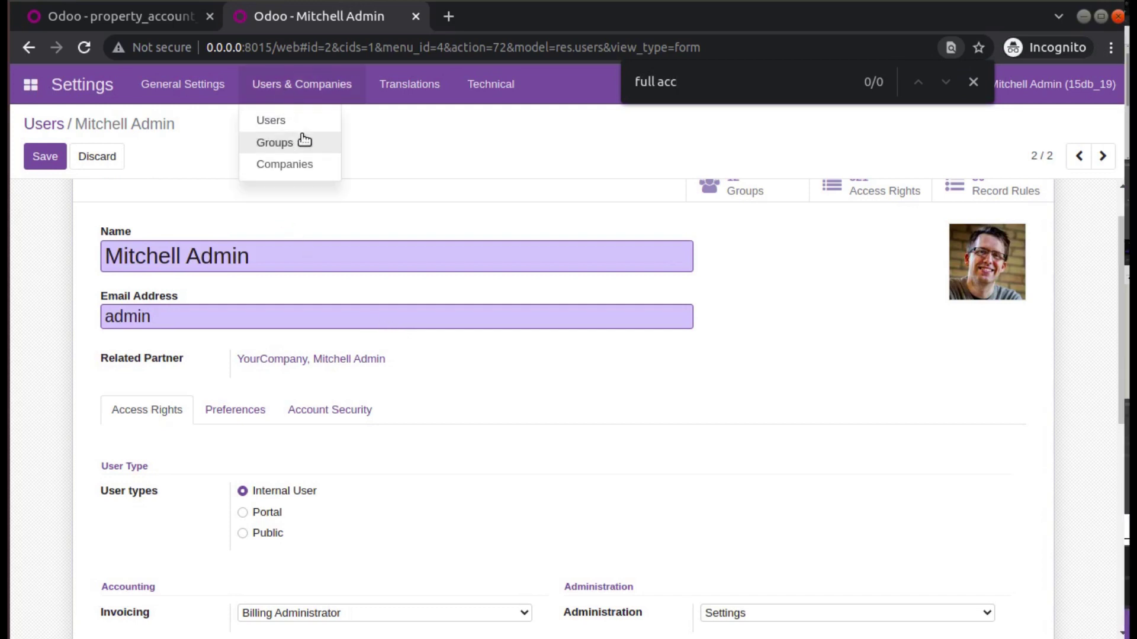
{"action": "left_click", "coordinate": [274, 142]}
Find and open the Show Full Accounting Features group by searching 'fu'.
{"action": "left_click", "coordinate": [678, 125]}
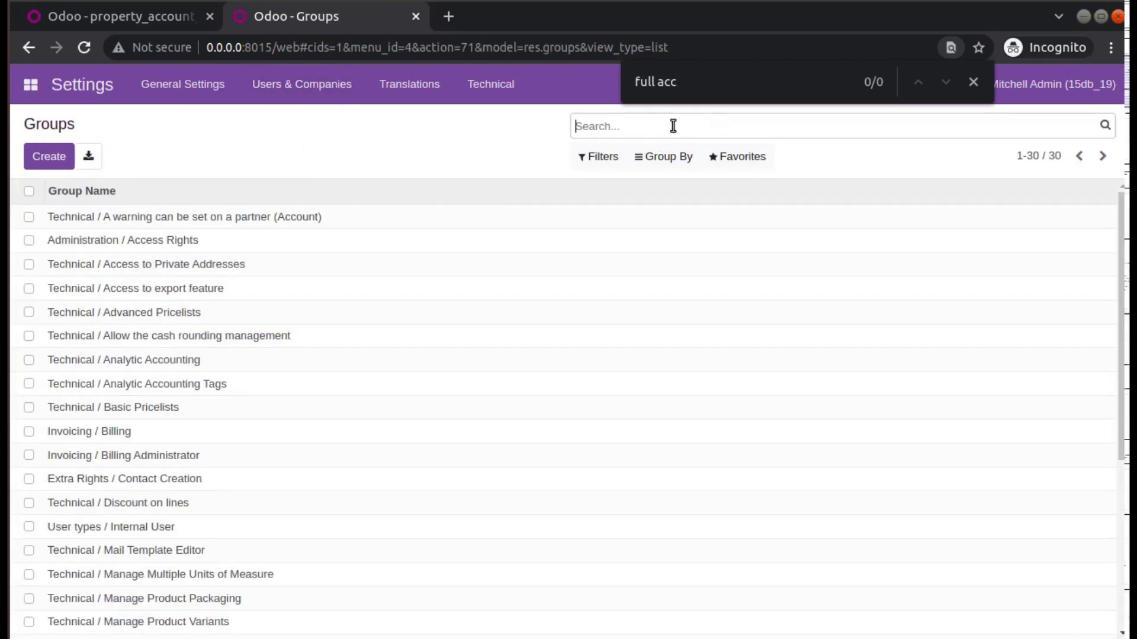
{"action": "type", "text": "full"}
{"action": "key", "text": "Return"}
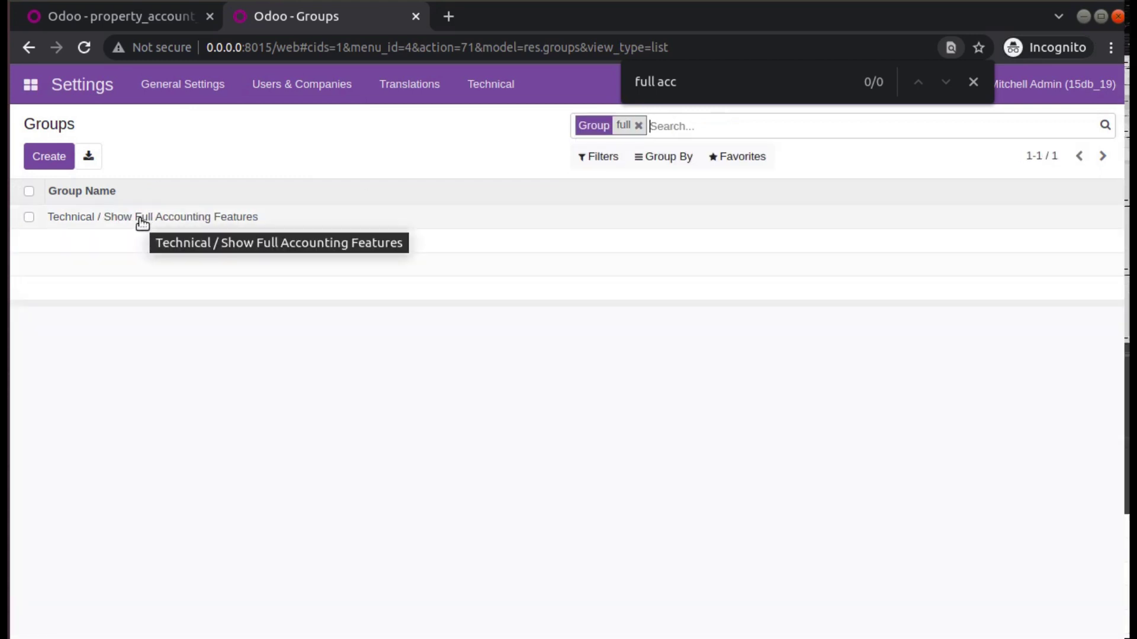
{"action": "left_click", "coordinate": [142, 218]}
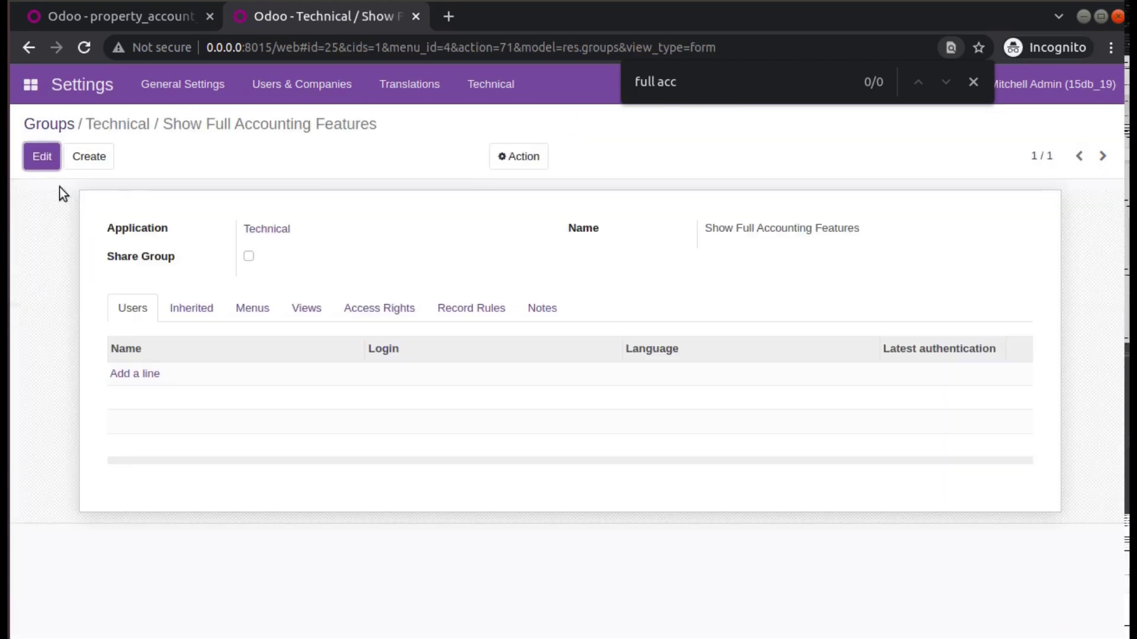
Add only the admin user to the group, save, and reload the page.
{"action": "left_click", "coordinate": [38, 160]}
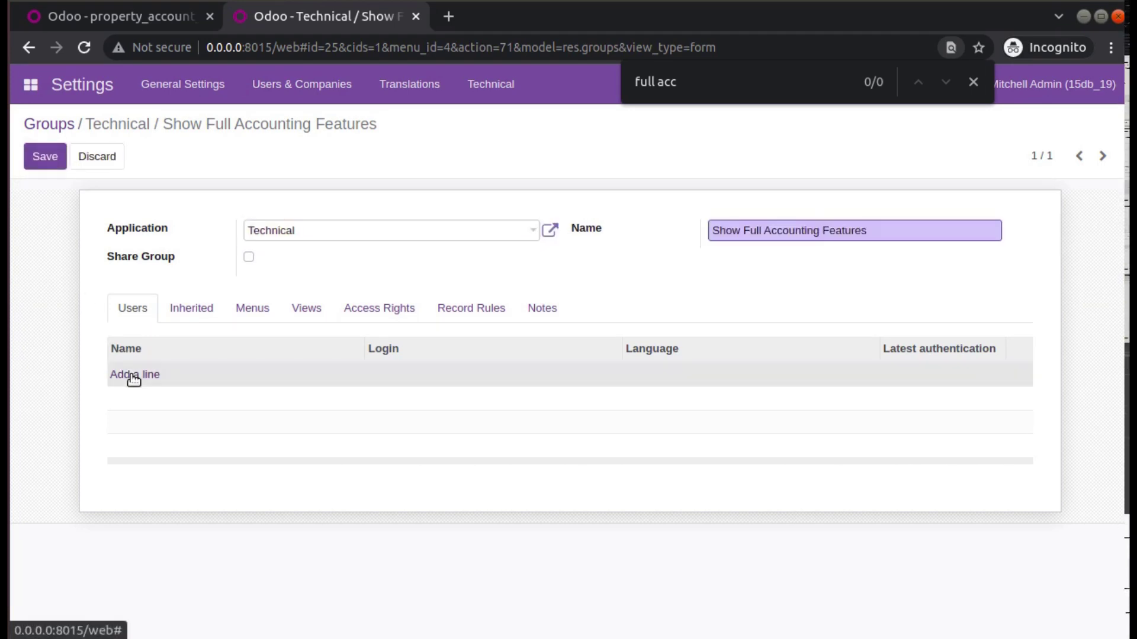
{"action": "left_click", "coordinate": [133, 373]}
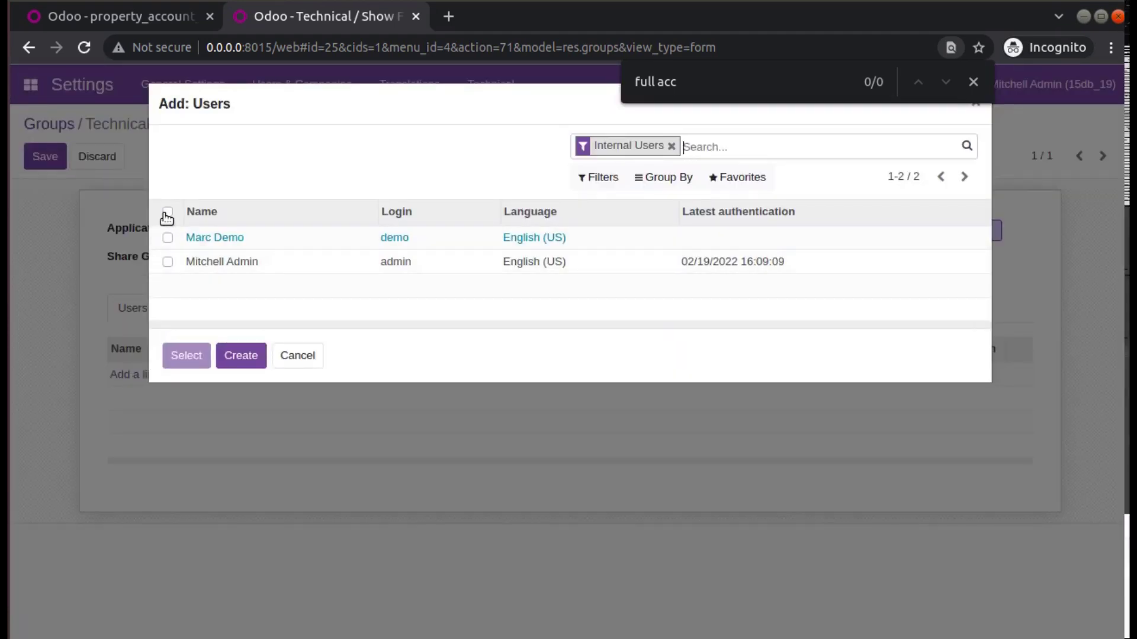
{"action": "left_click", "coordinate": [168, 212]}
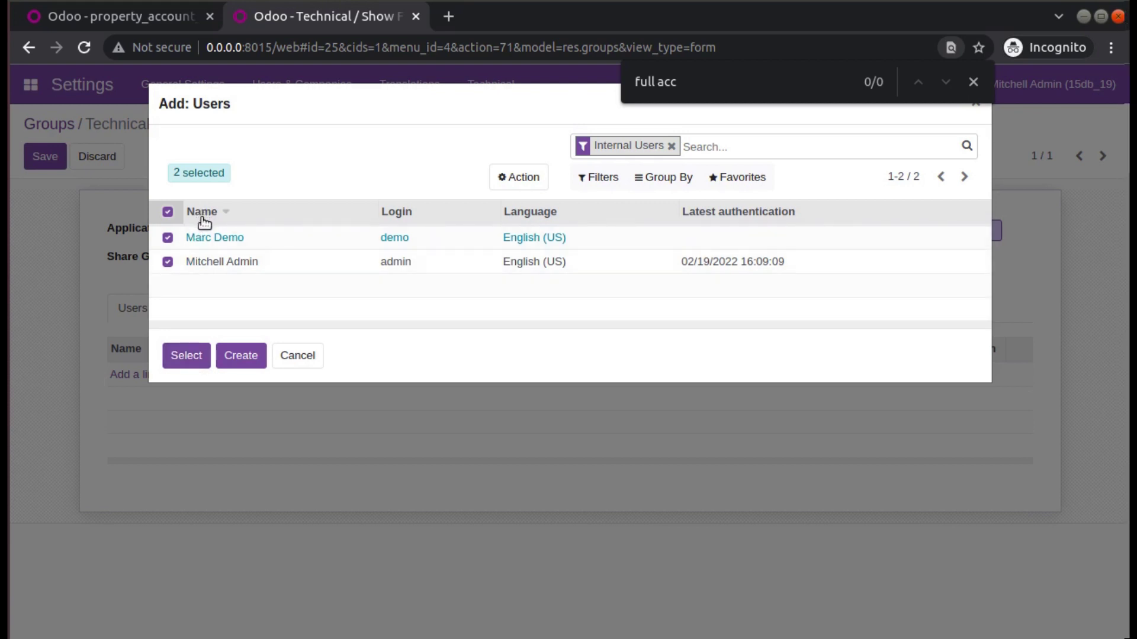
{"action": "left_click", "coordinate": [168, 237]}
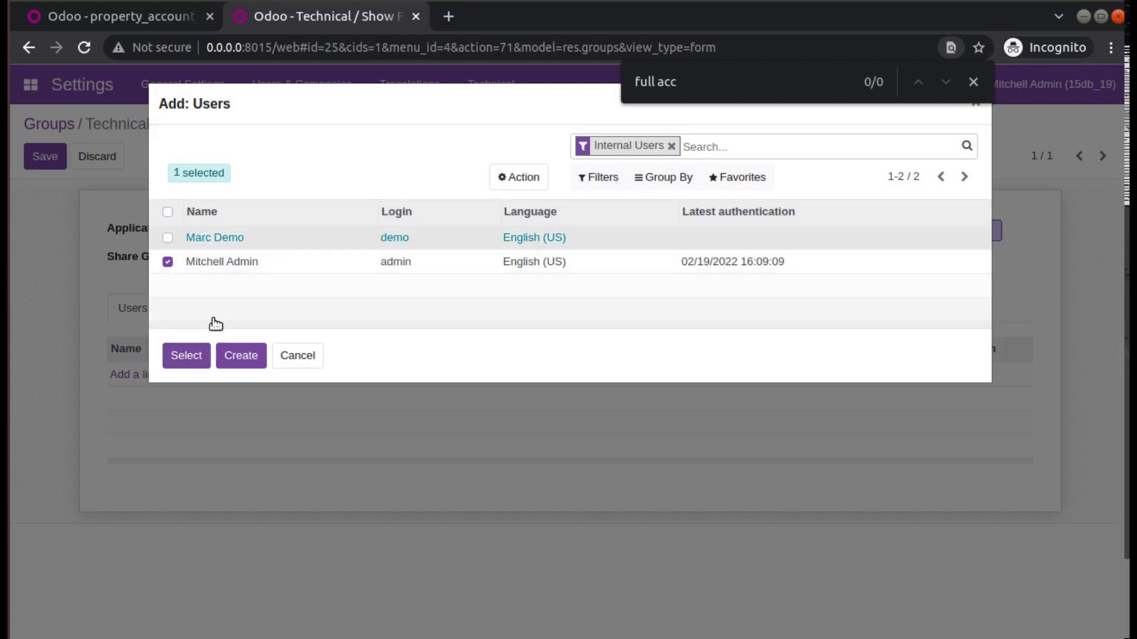
{"action": "left_click", "coordinate": [188, 357]}
{"action": "left_click", "coordinate": [51, 157]}
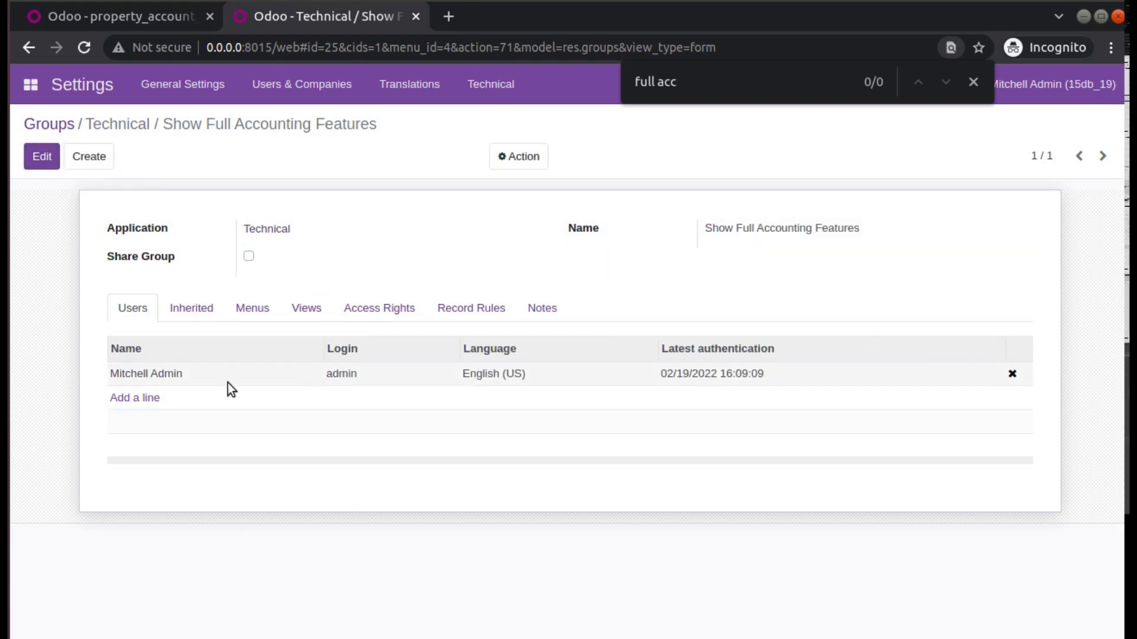
{"action": "left_click", "coordinate": [77, 49]}
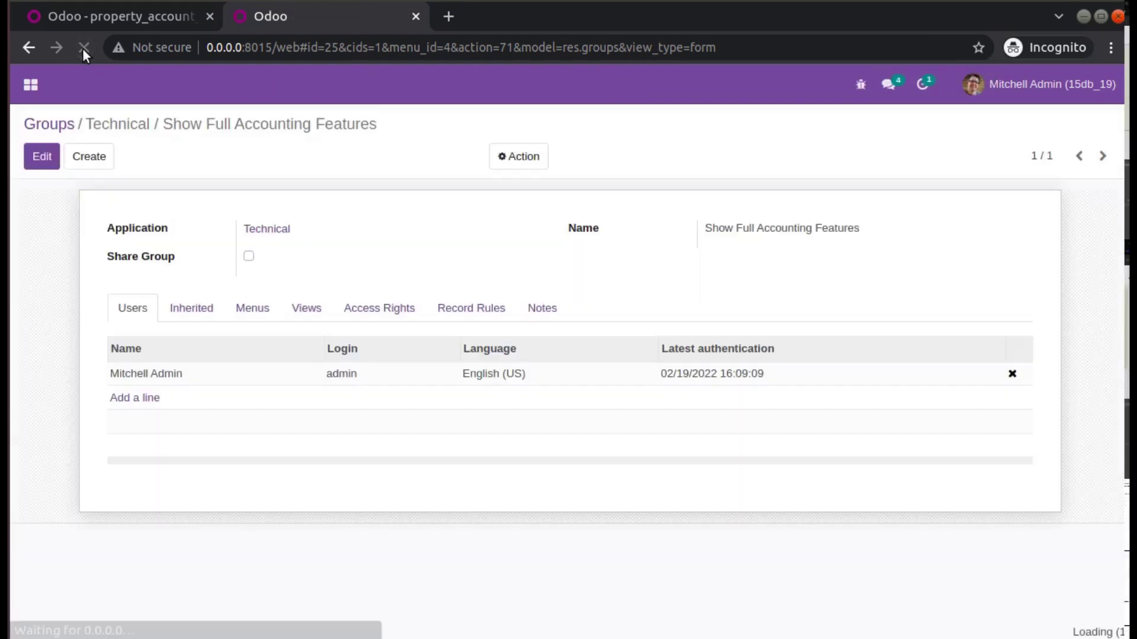
Start a new contact named 'Freeman' in Contacts and view its Invoicing tab.
{"action": "left_click", "coordinate": [31, 84]}
{"action": "left_click", "coordinate": [48, 143]}
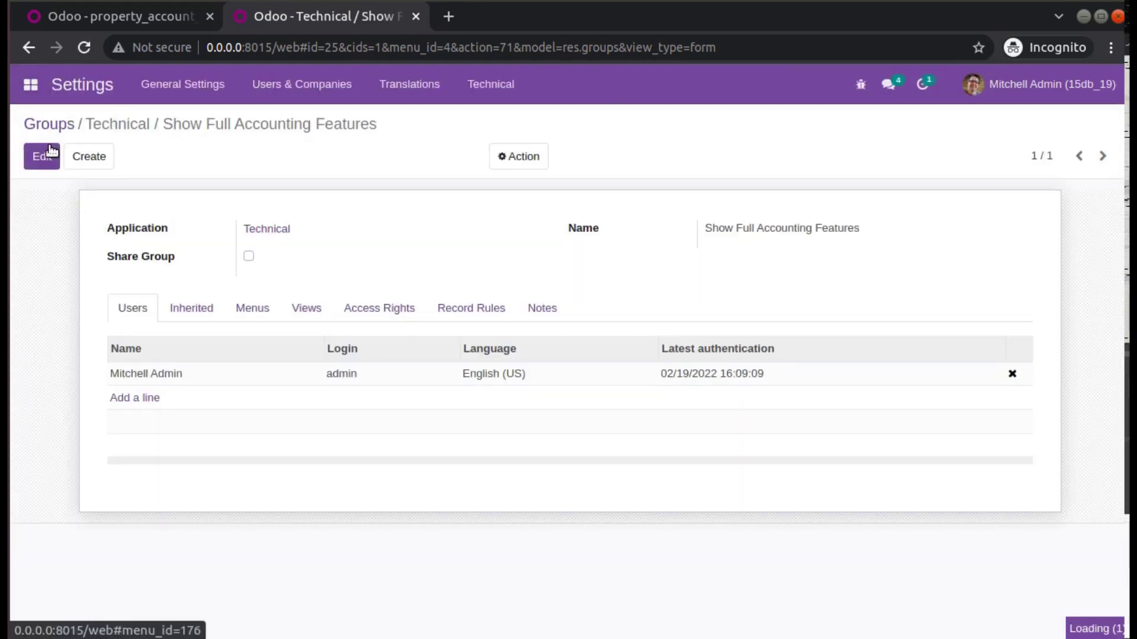
{"action": "left_click", "coordinate": [52, 153]}
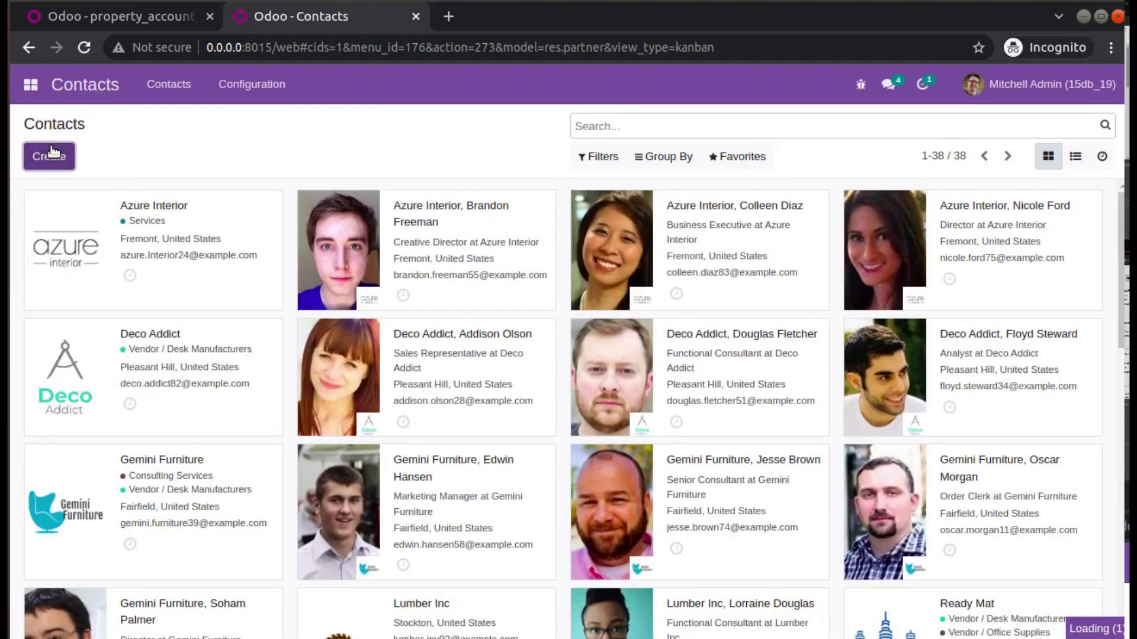
{"action": "scroll", "coordinate": [282, 362], "scroll_direction": "down", "scroll_amount": 2}
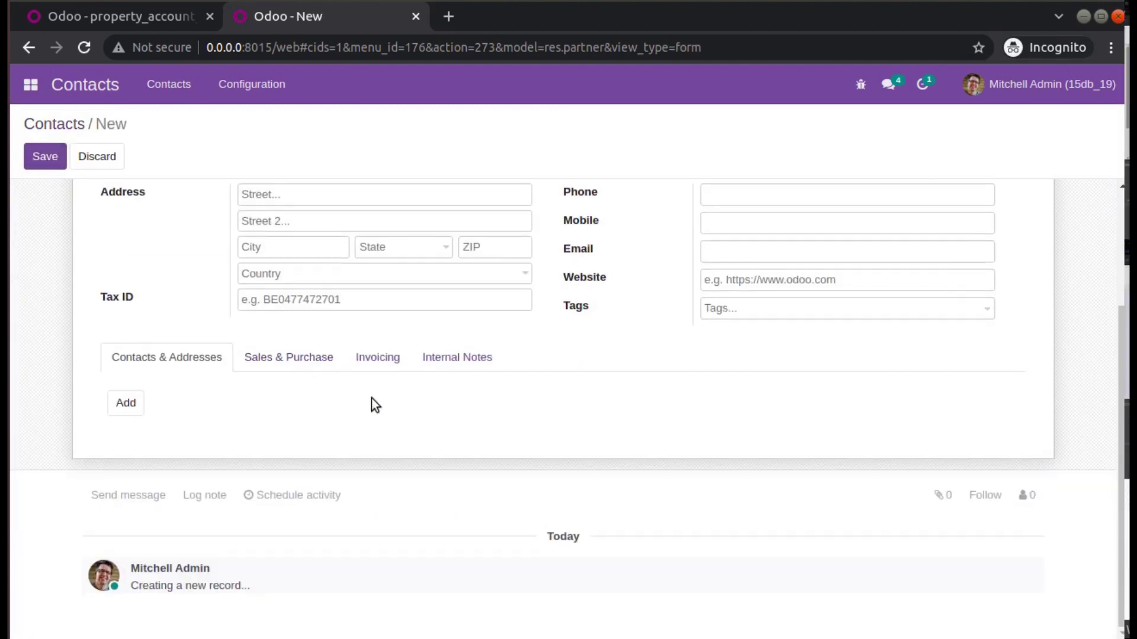
{"action": "left_click", "coordinate": [378, 363]}
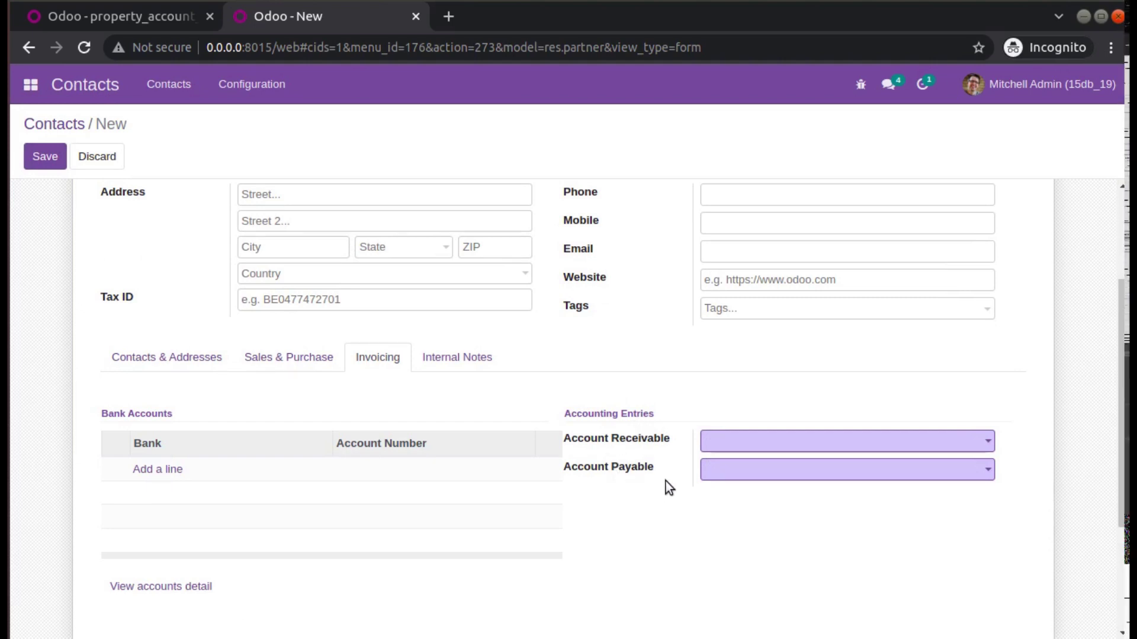
{"action": "scroll", "coordinate": [579, 367], "scroll_direction": "up", "scroll_amount": 3}
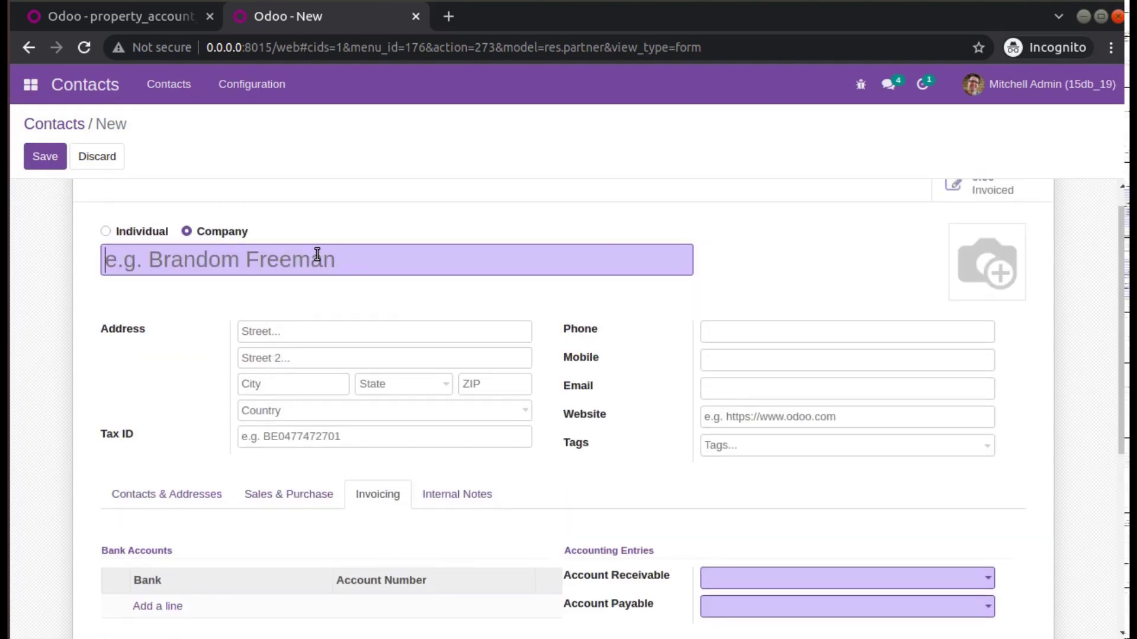
{"action": "type", "text": "Freeman"}
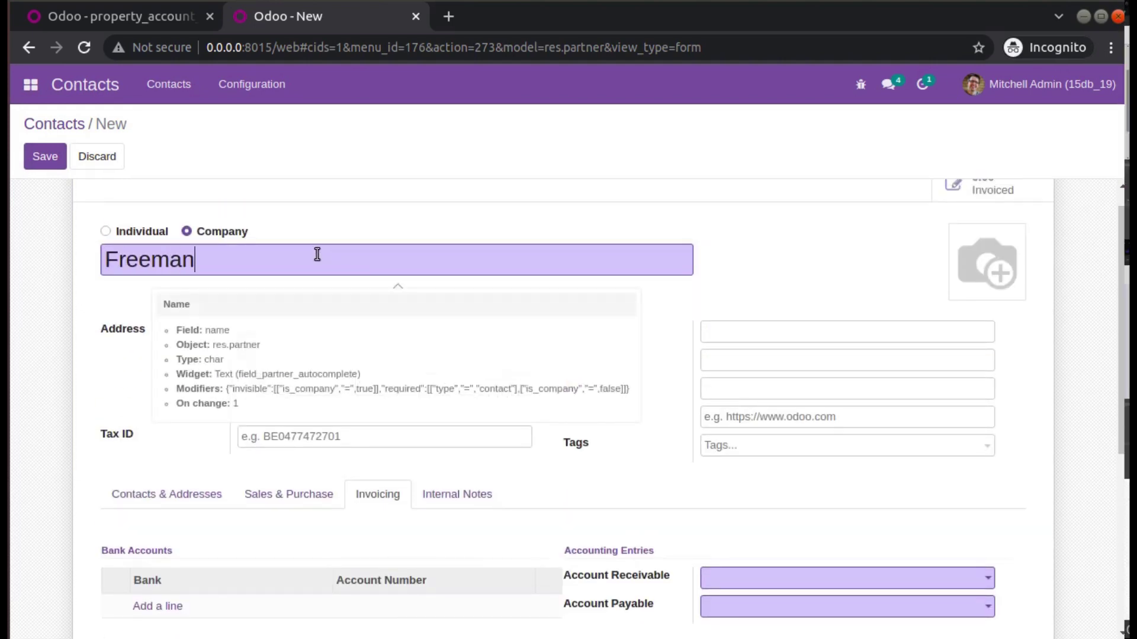
{"action": "left_click", "coordinate": [59, 164]}
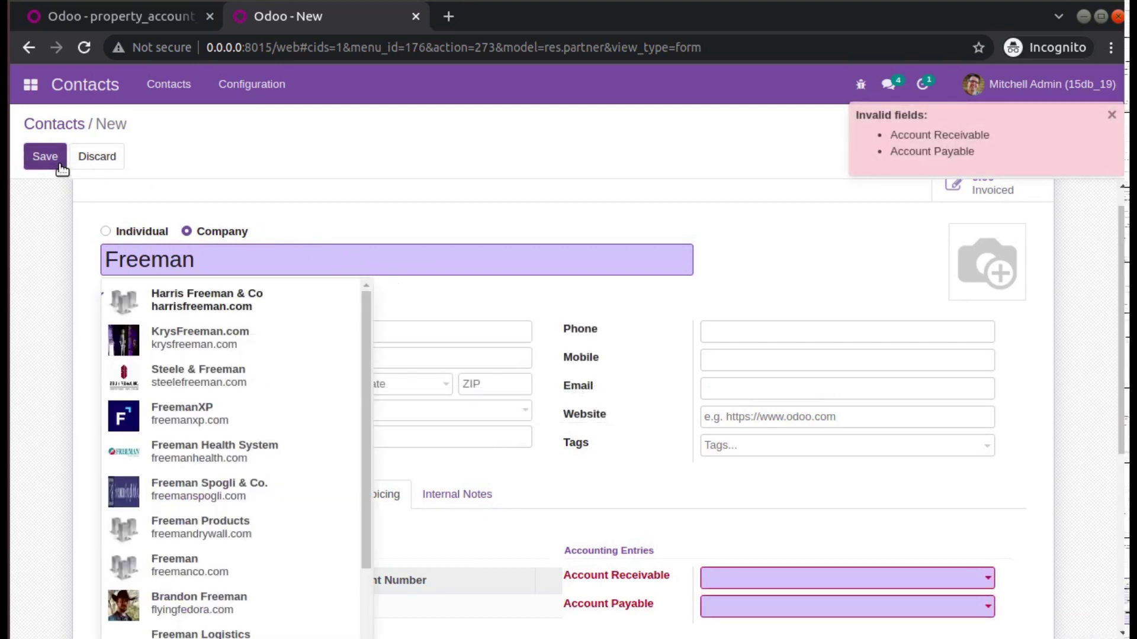
Set receivable to 101300 Account Receivable (PoS) and payable to 211000 Account Payable.
{"action": "scroll", "coordinate": [681, 484], "scroll_direction": "down", "scroll_amount": 2}
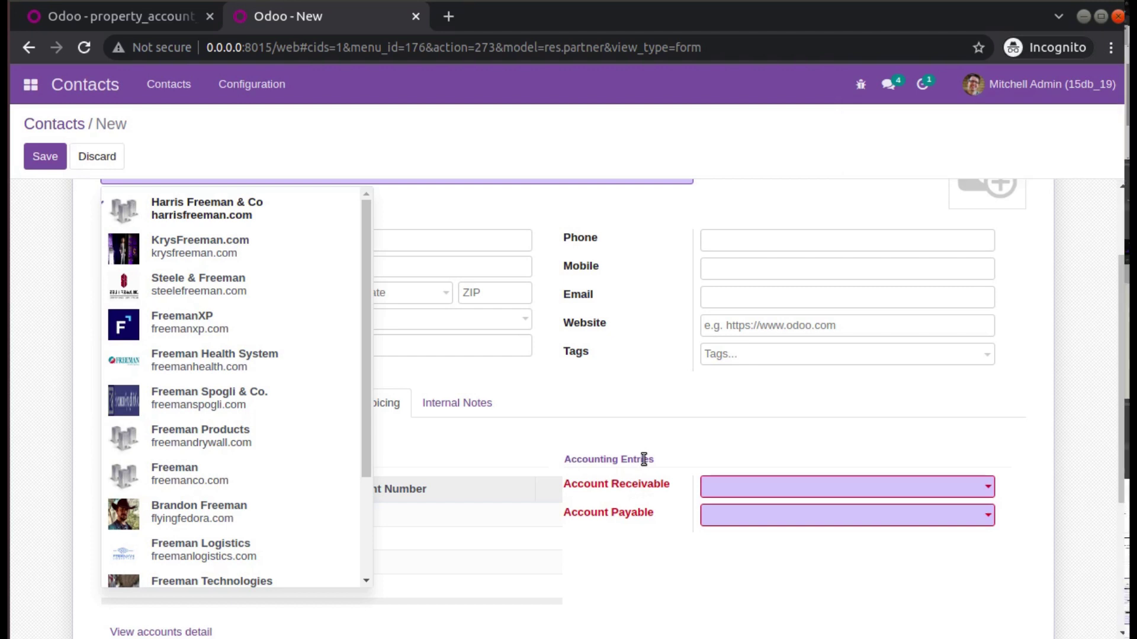
{"action": "scroll", "coordinate": [1049, 299], "scroll_direction": "up", "scroll_amount": 2}
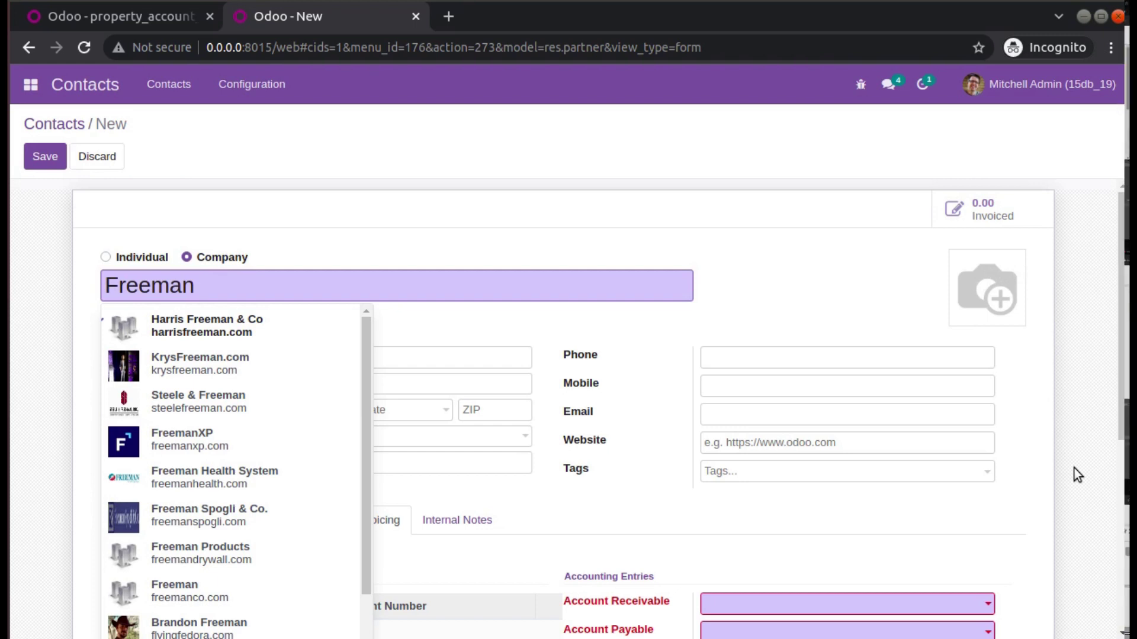
{"action": "scroll", "coordinate": [998, 500], "scroll_direction": "down", "scroll_amount": 2}
{"action": "left_click", "coordinate": [771, 510]}
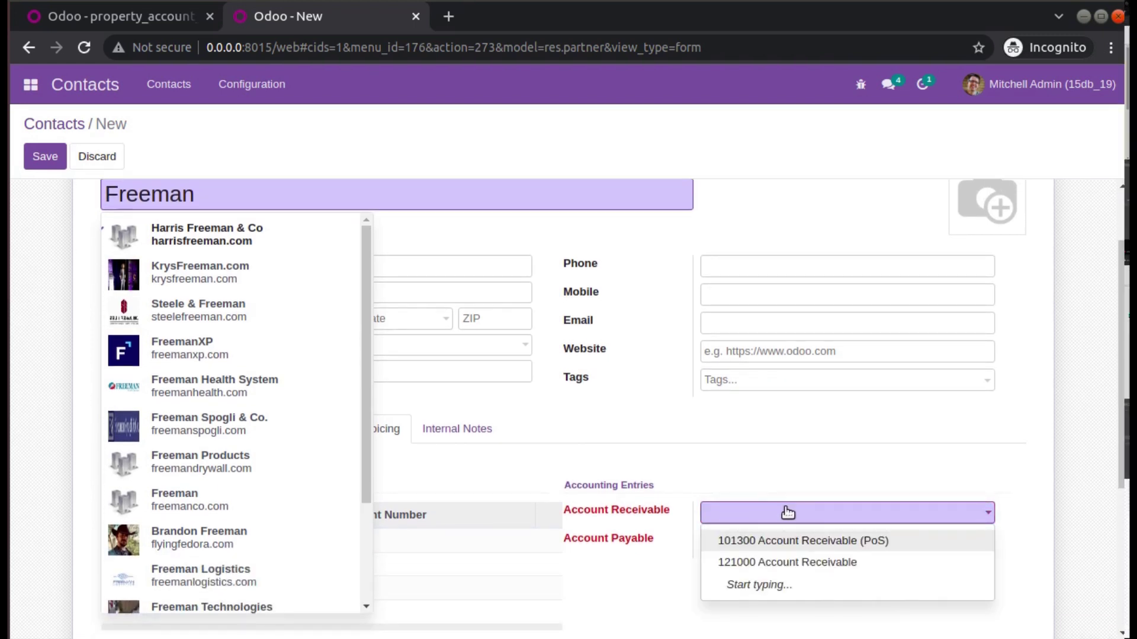
{"action": "left_click", "coordinate": [800, 540]}
{"action": "left_click", "coordinate": [794, 546]}
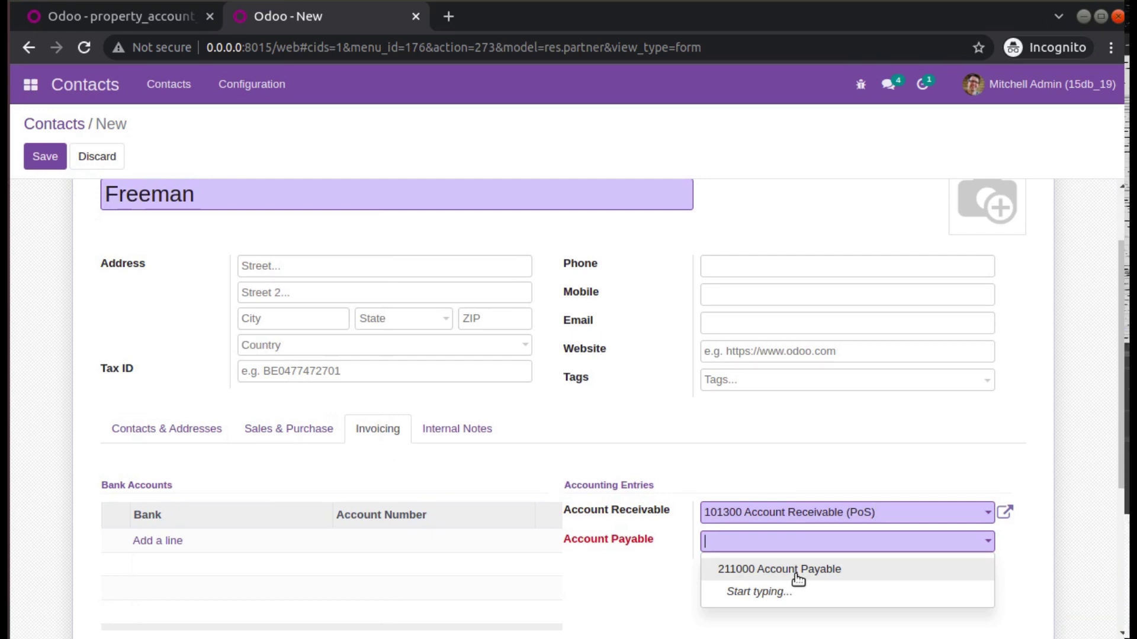
{"action": "left_click", "coordinate": [797, 571]}
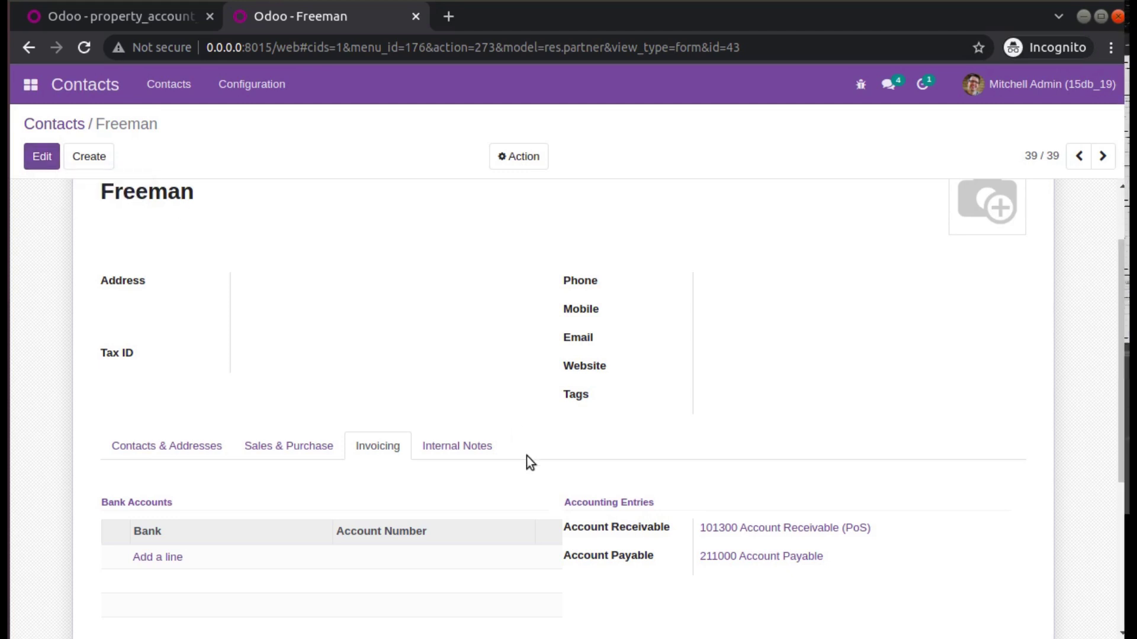
{"action": "mouse_move", "coordinate": [620, 563]}
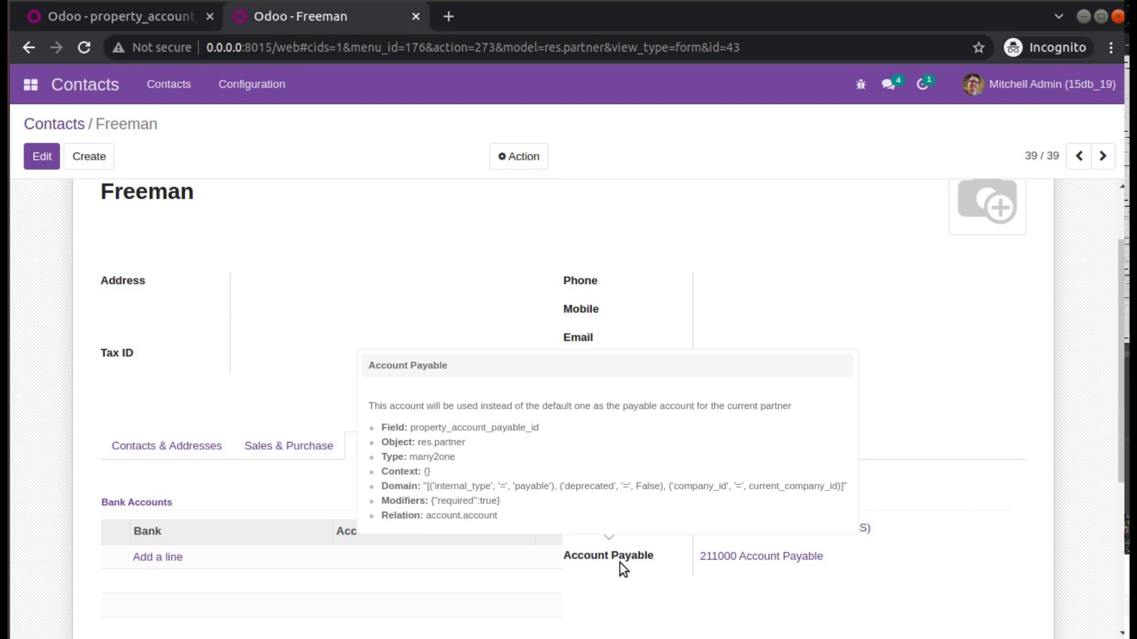
Create a contact named 'test'; its save is blocked by empty receivable and payable accounts.
{"action": "left_click", "coordinate": [71, 125]}
{"action": "left_click", "coordinate": [45, 154]}
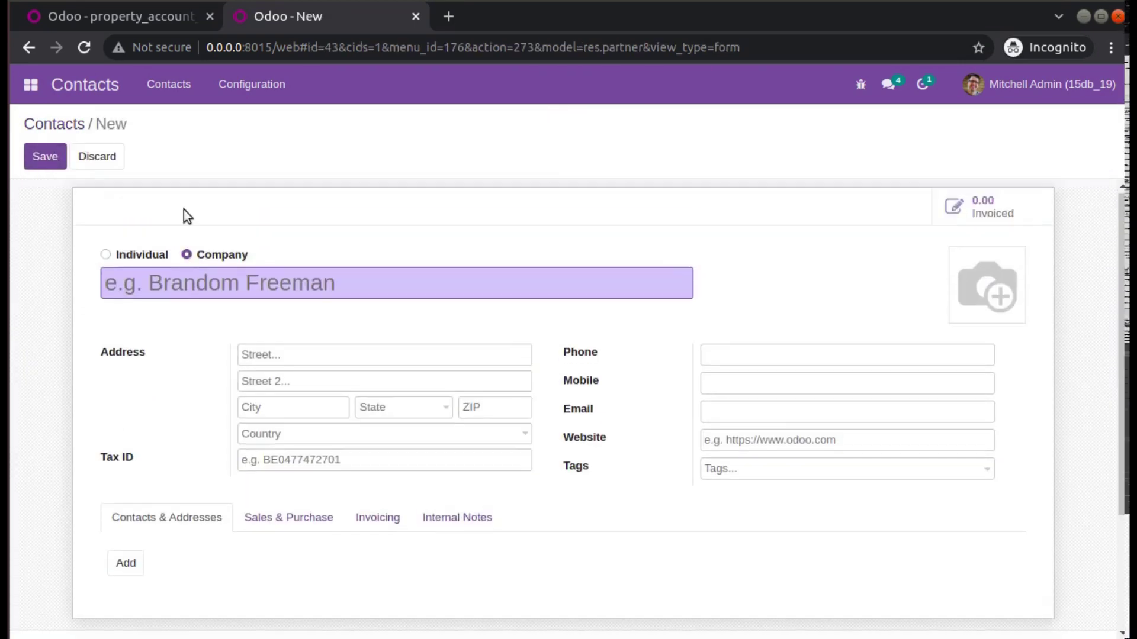
{"action": "type", "text": "test"}
{"action": "left_click", "coordinate": [45, 156]}
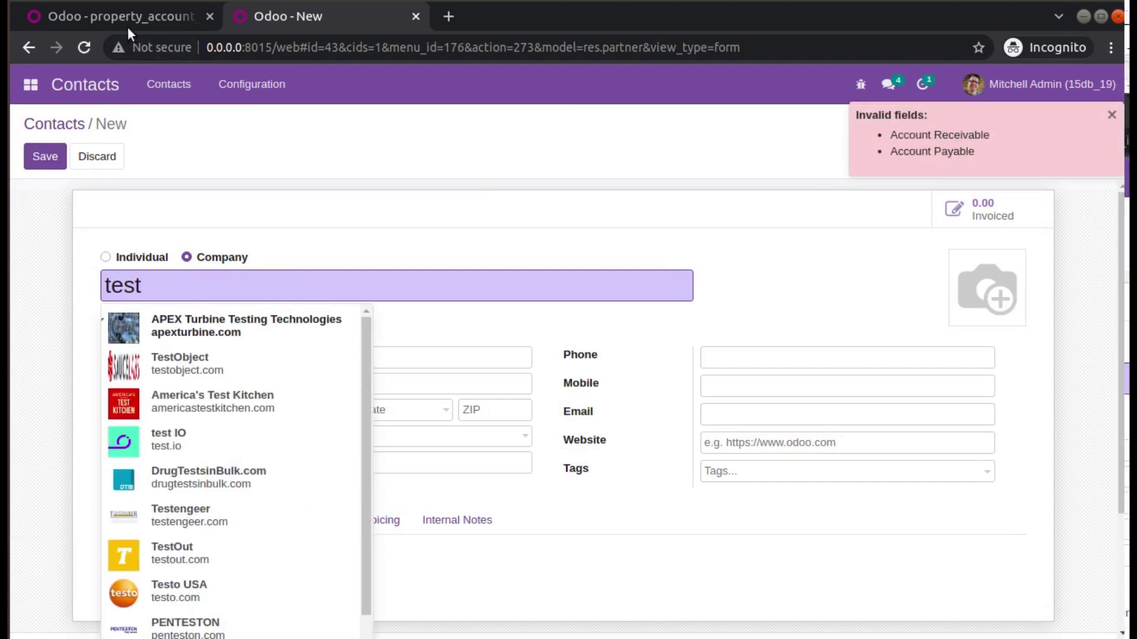
{"action": "left_click", "coordinate": [30, 86]}
{"action": "left_click", "coordinate": [60, 209]}
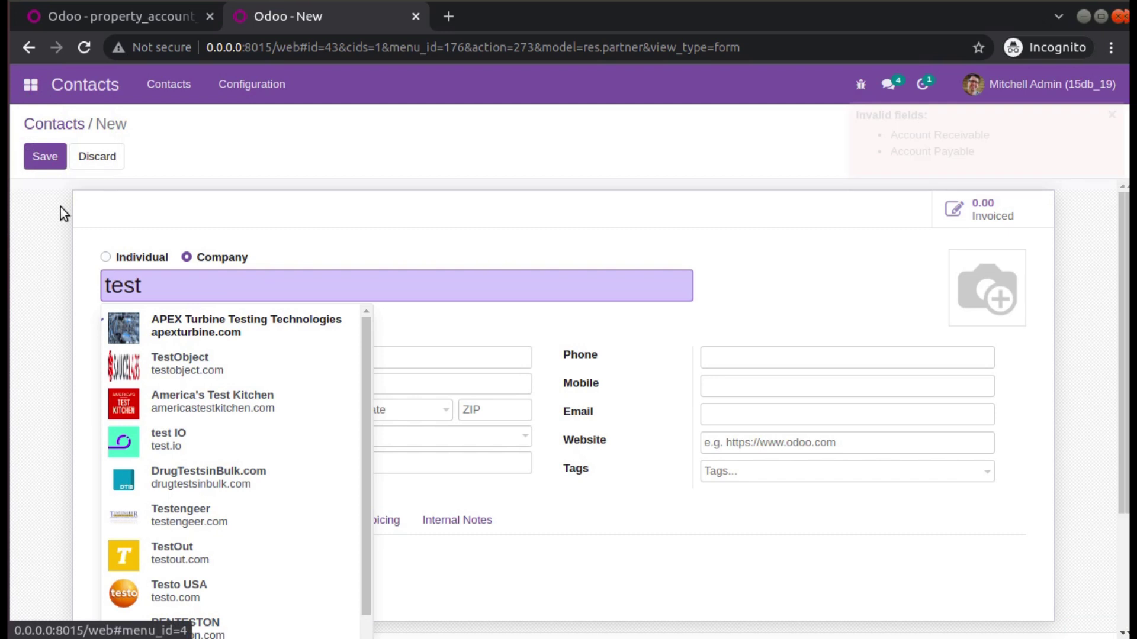
Reload and open Settings > Technical > Parameters > Company Properties.
{"action": "left_click", "coordinate": [84, 49]}
{"action": "left_click", "coordinate": [33, 93]}
{"action": "left_click", "coordinate": [66, 204]}
{"action": "left_click", "coordinate": [491, 84]}
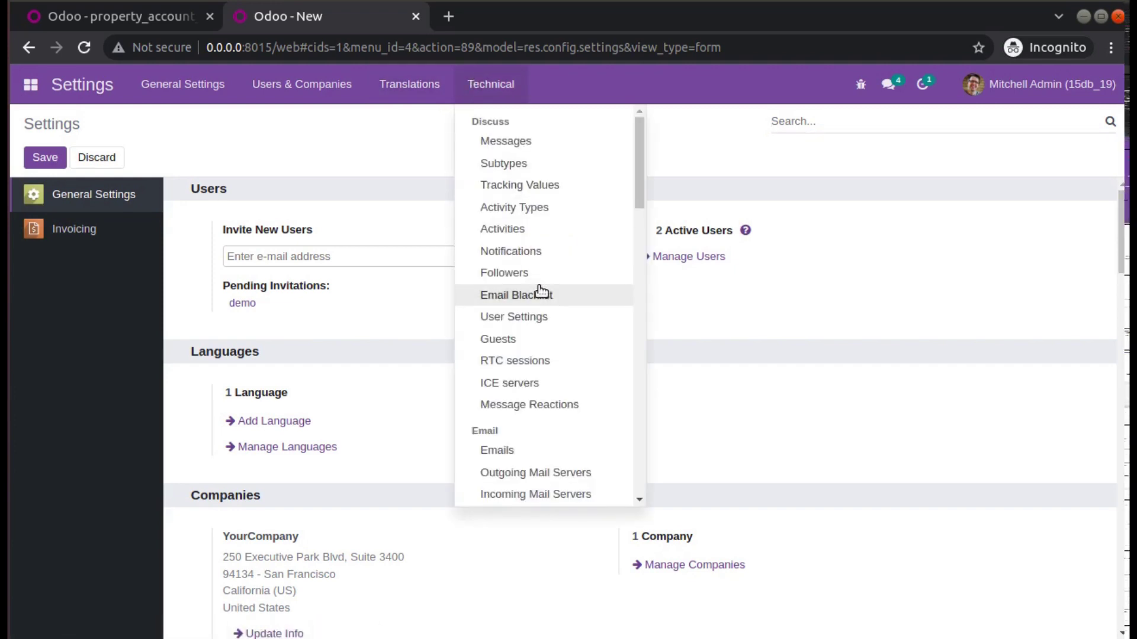
{"action": "scroll", "coordinate": [539, 293], "scroll_direction": "down", "scroll_amount": 15}
{"action": "scroll", "coordinate": [538, 303], "scroll_direction": "down", "scroll_amount": 10}
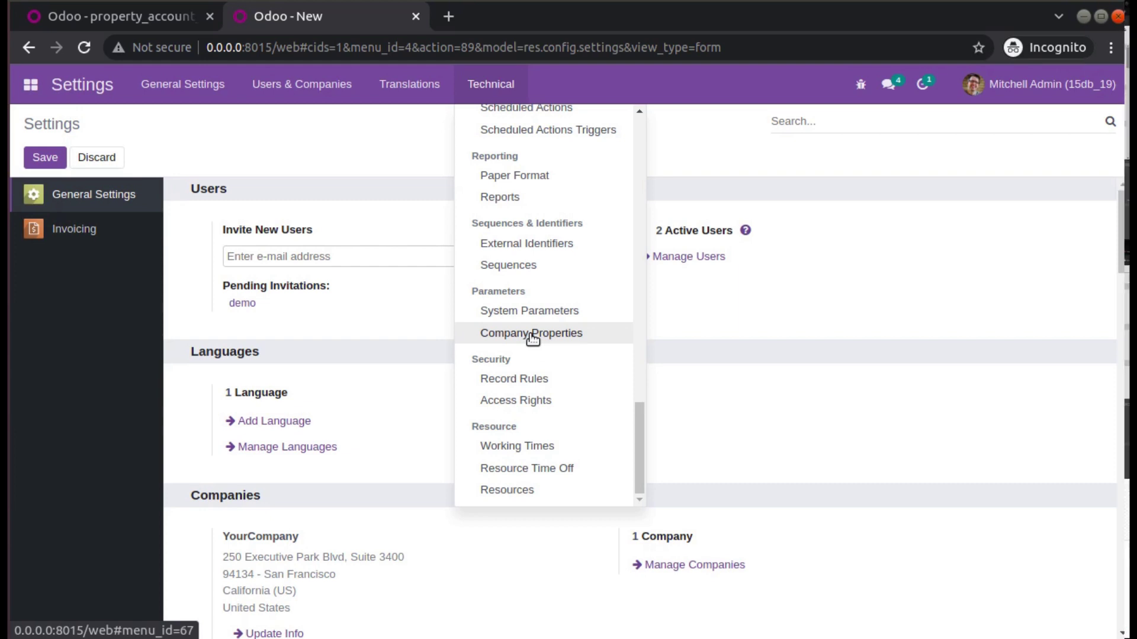
{"action": "mouse_move", "coordinate": [462, 95]}
{"action": "scroll", "coordinate": [515, 376], "scroll_direction": "down", "scroll_amount": 5}
{"action": "scroll", "coordinate": [518, 379], "scroll_direction": "down", "scroll_amount": 10}
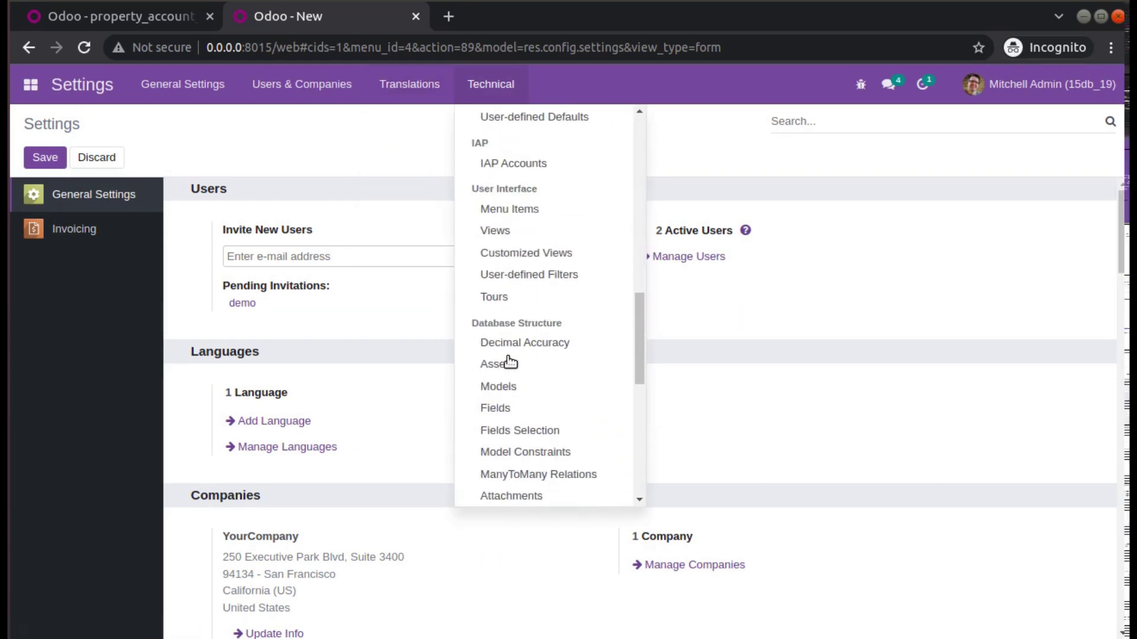
{"action": "scroll", "coordinate": [526, 303], "scroll_direction": "up", "scroll_amount": 4}
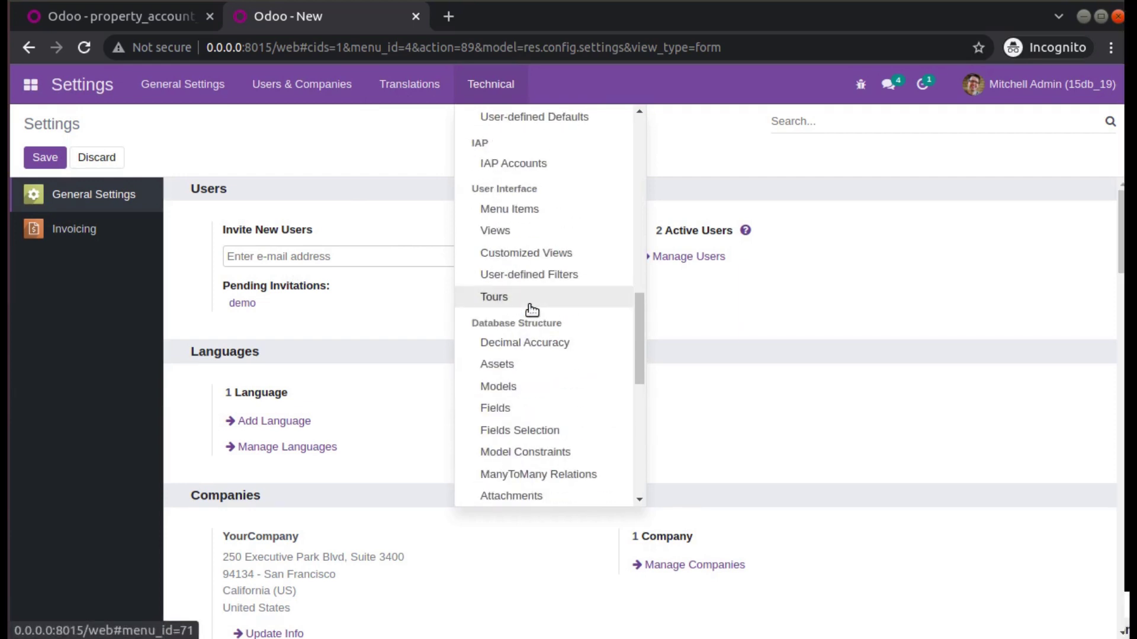
{"action": "scroll", "coordinate": [550, 411], "scroll_direction": "down", "scroll_amount": 4}
{"action": "scroll", "coordinate": [550, 430], "scroll_direction": "down", "scroll_amount": 3}
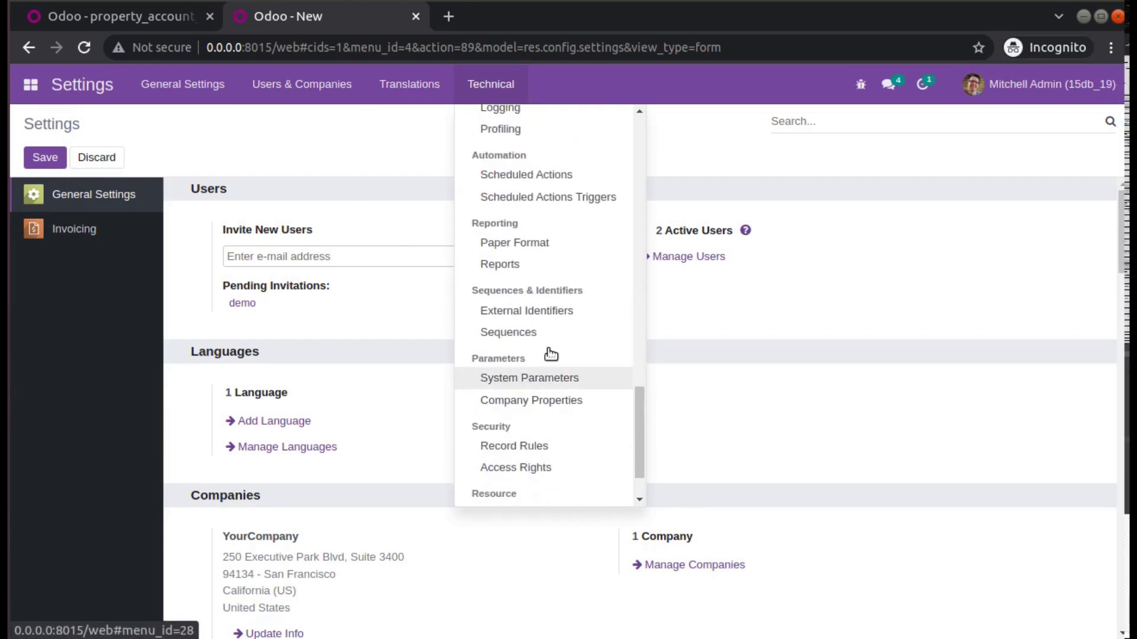
{"action": "left_click", "coordinate": [550, 400]}
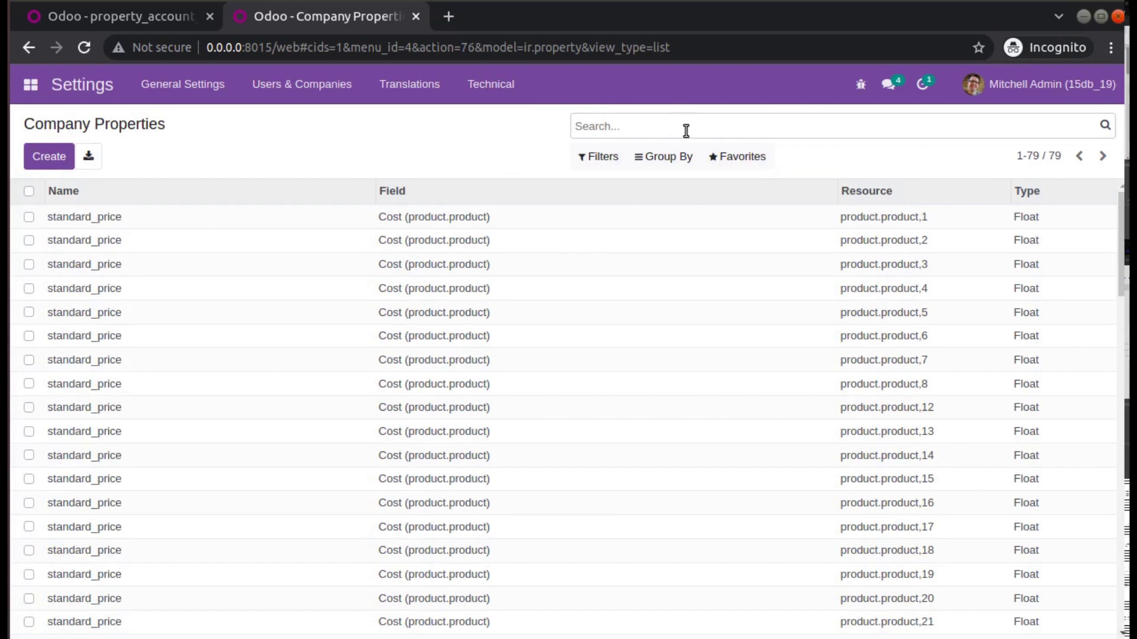
Filter company properties by 'account' and edit property_account_receivable_id.
{"action": "type", "text": "account"}
{"action": "key", "text": "Return"}
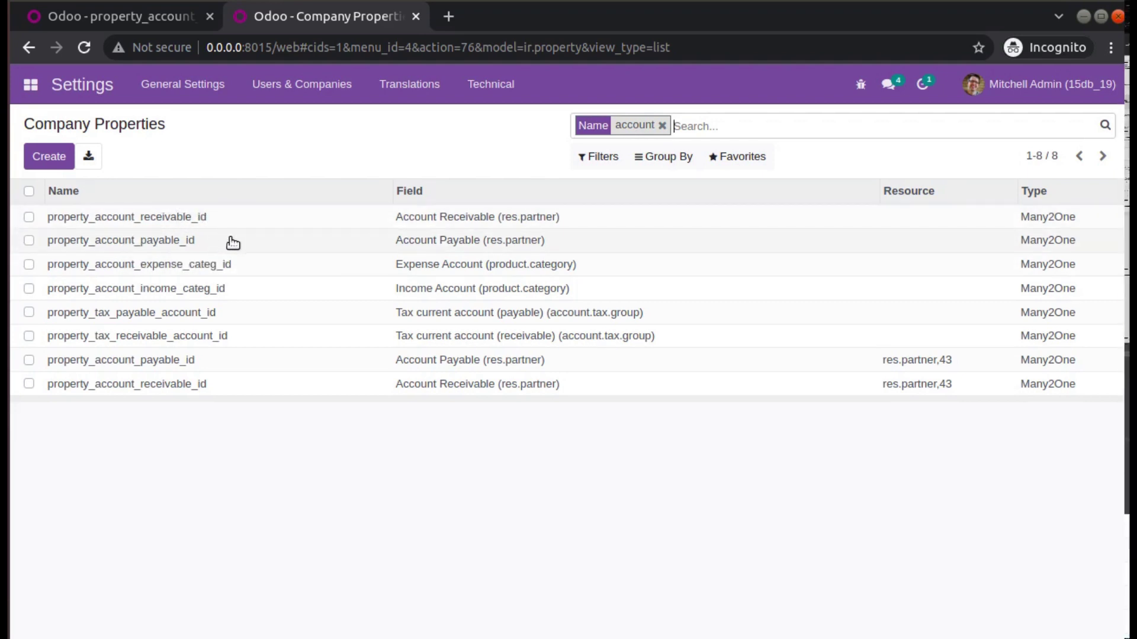
{"action": "left_click", "coordinate": [243, 221]}
{"action": "left_click", "coordinate": [40, 157]}
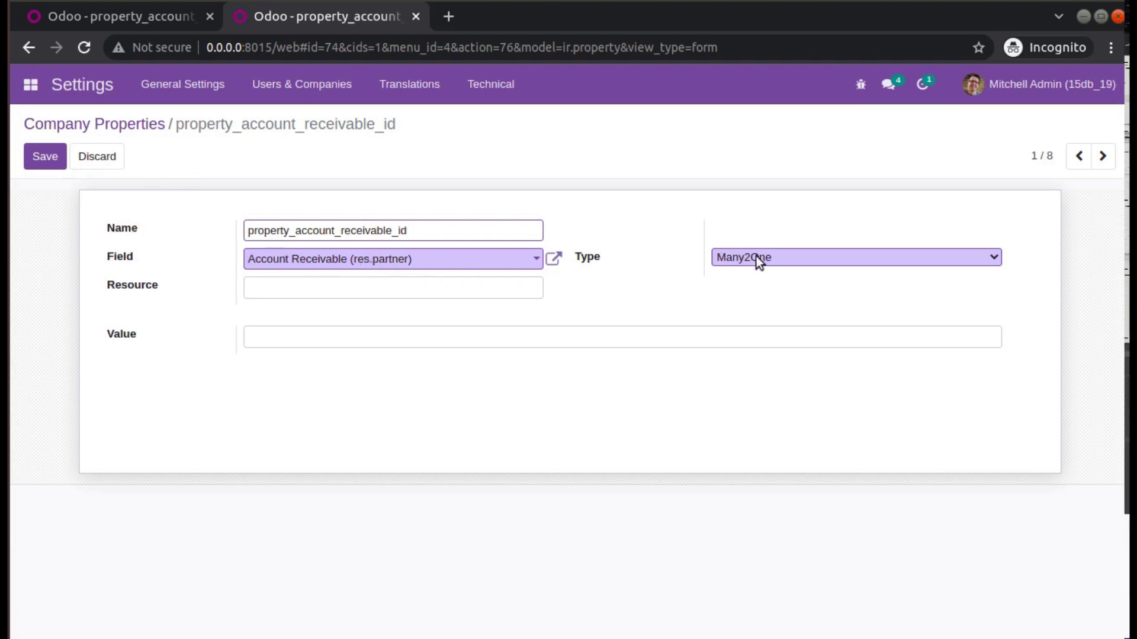
Save the receivable property with value account.account,6.
{"action": "left_click", "coordinate": [287, 336]}
{"action": "type", "text": "account.acco"}
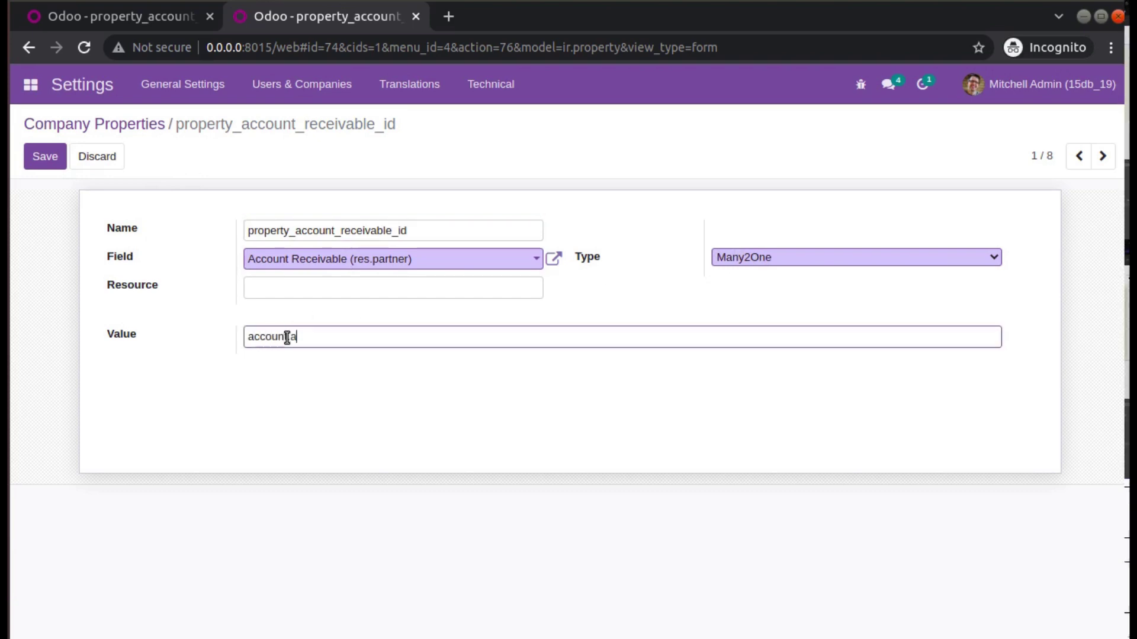
{"action": "type", "text": "unt,6"}
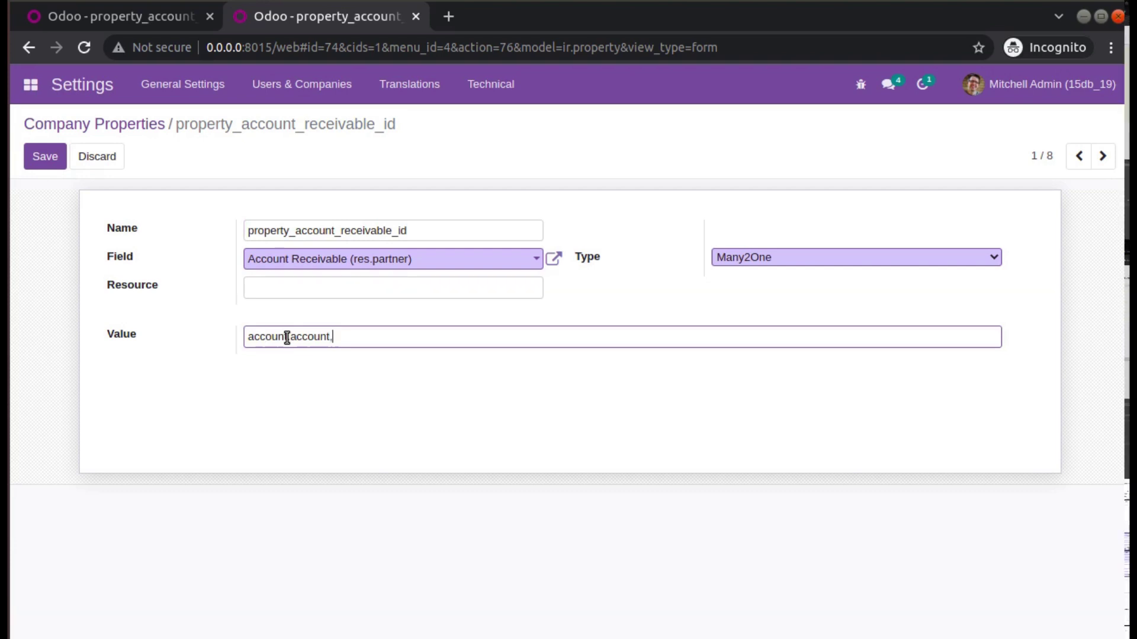
{"action": "triple_click", "coordinate": [294, 337]}
{"action": "key", "text": "ctrl+c"}
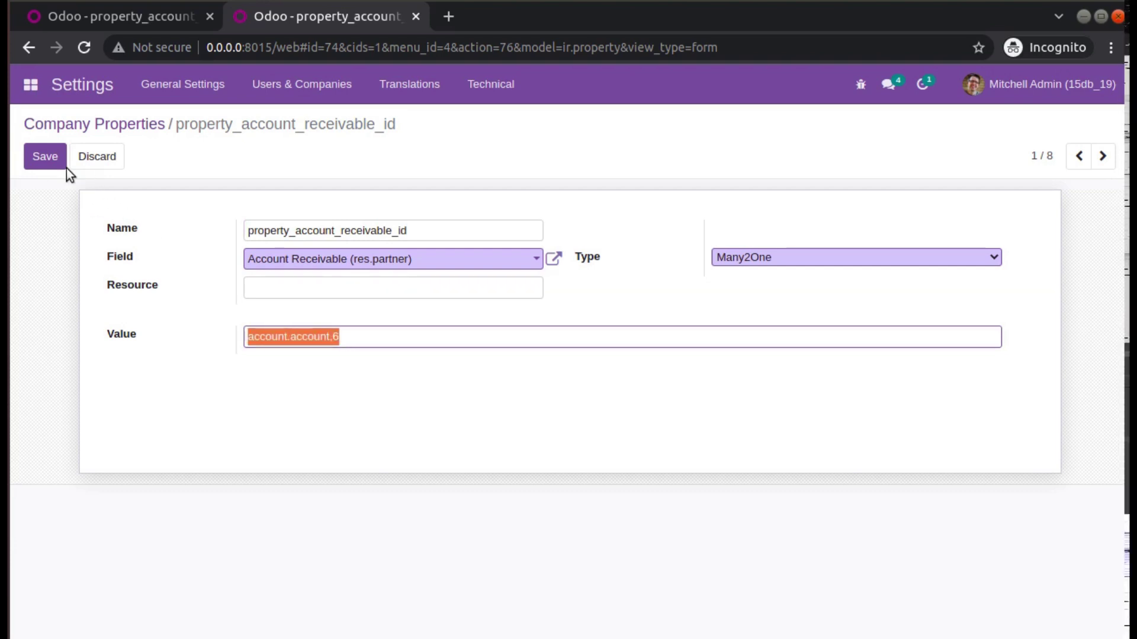
{"action": "left_click", "coordinate": [60, 163]}
{"action": "left_click", "coordinate": [42, 157]}
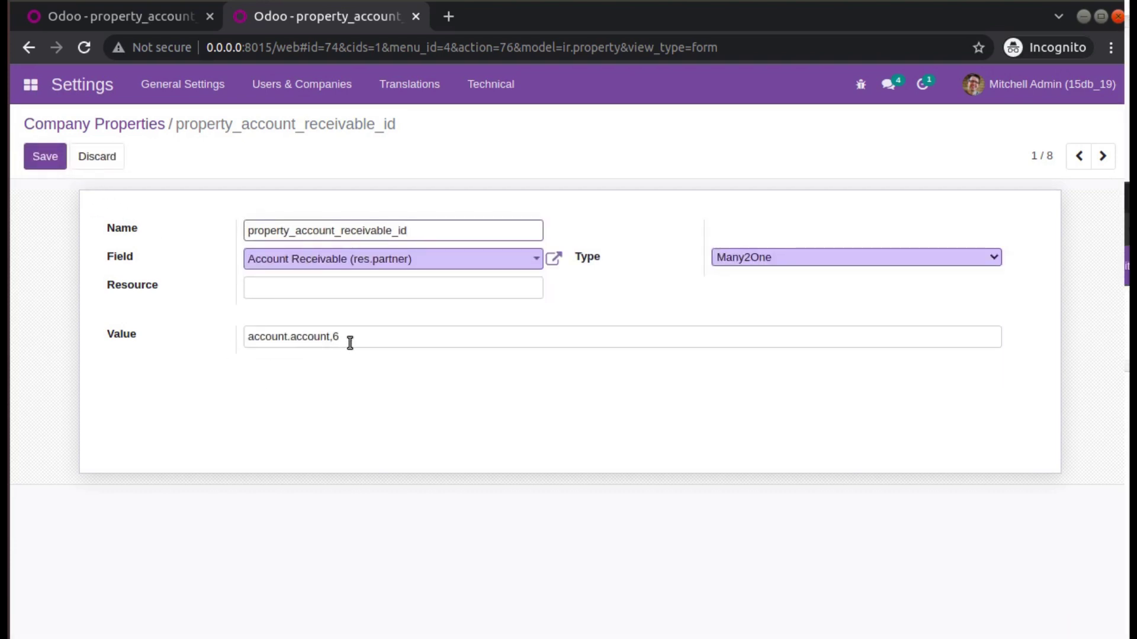
{"action": "left_click", "coordinate": [89, 158]}
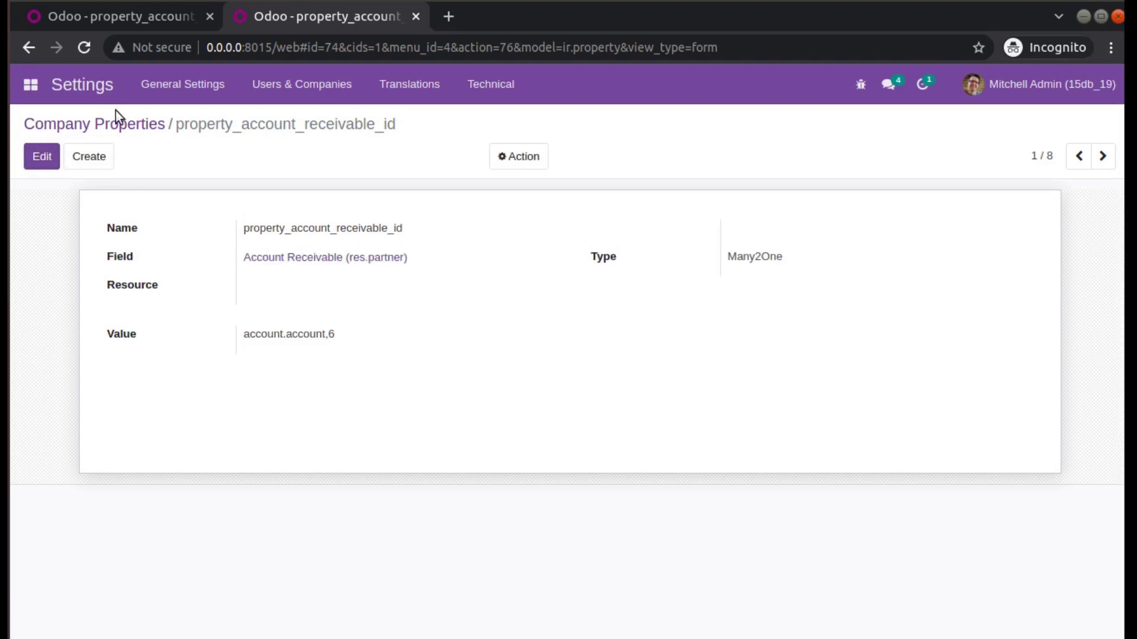
Move to the payable property and save it with value account.account,14.
{"action": "left_click", "coordinate": [1101, 160]}
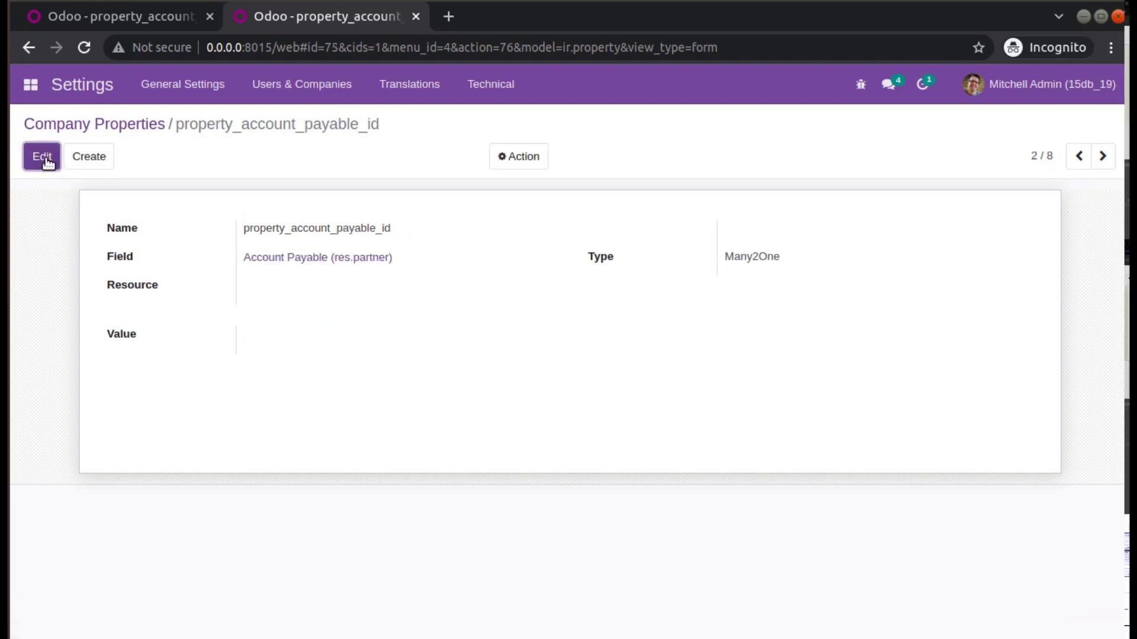
{"action": "left_click", "coordinate": [42, 156]}
{"action": "left_click", "coordinate": [249, 344]}
{"action": "key", "text": "ctrl+v"}
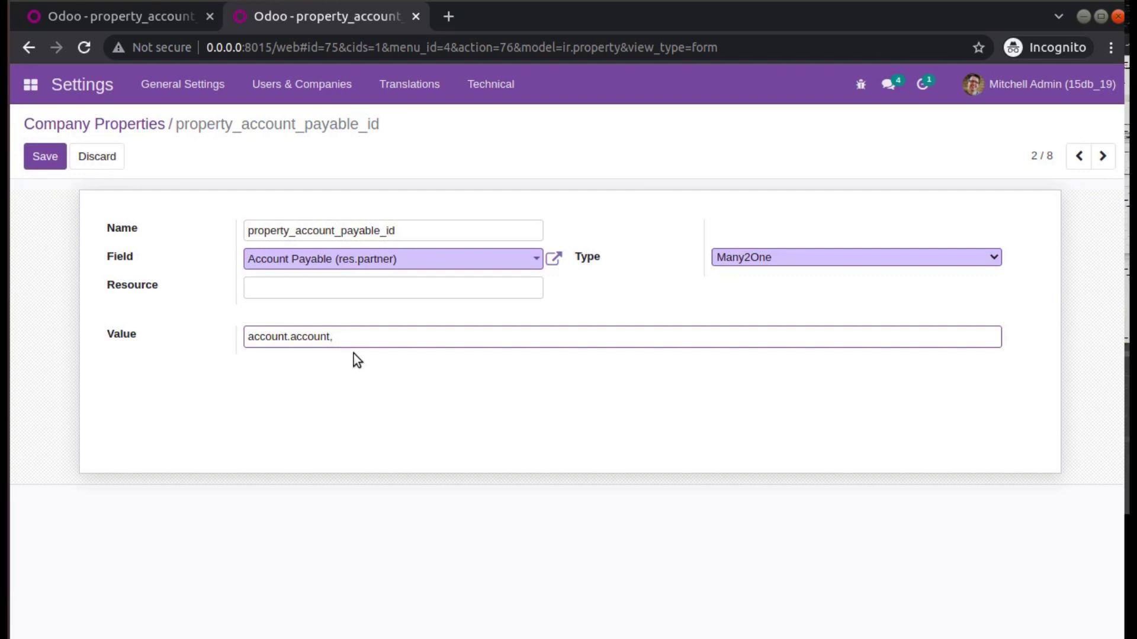
{"action": "left_click", "coordinate": [45, 156]}
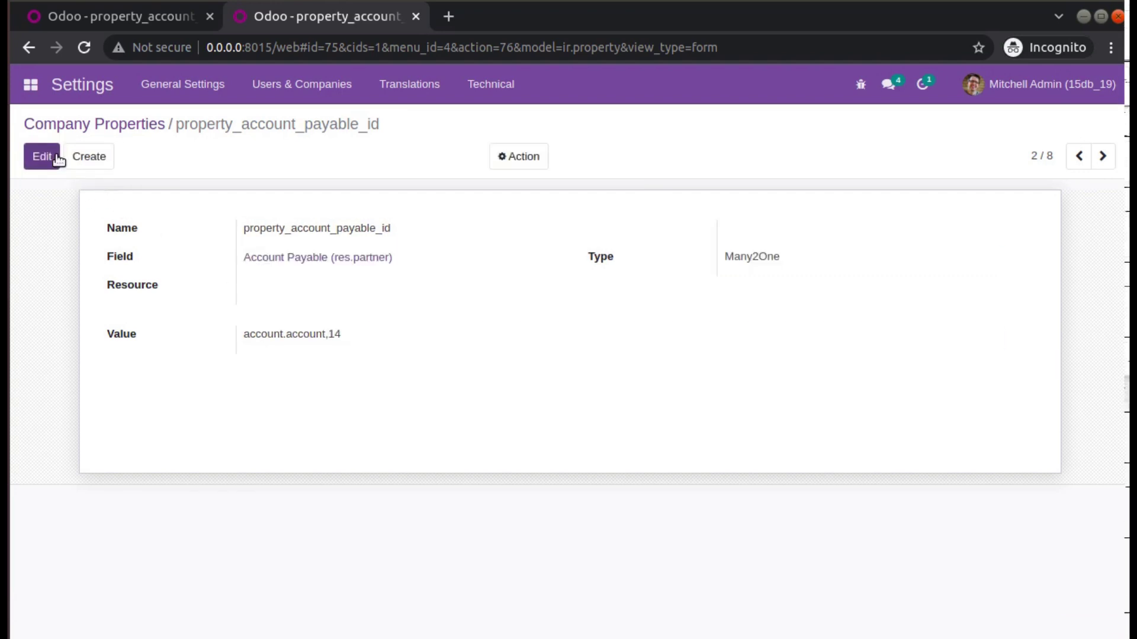
Duplicate the property page into a new tab and open Invoicing's Chart of Accounts.
{"action": "right_click", "coordinate": [314, 20]}
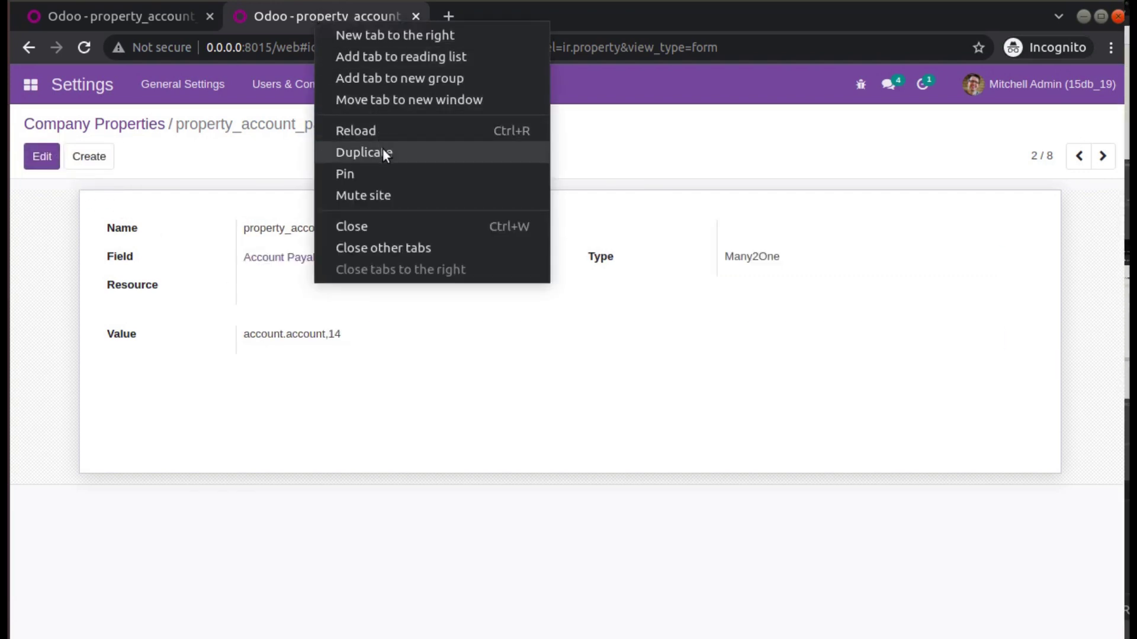
{"action": "left_click", "coordinate": [381, 151]}
{"action": "left_click", "coordinate": [30, 85]}
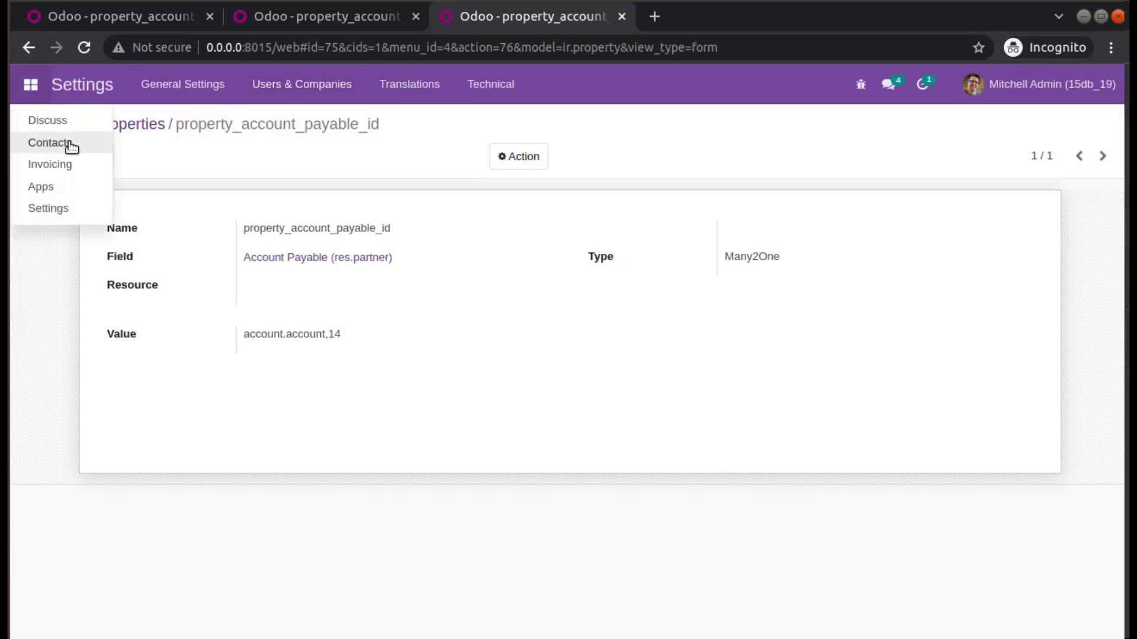
{"action": "left_click", "coordinate": [51, 164]}
{"action": "left_click", "coordinate": [571, 84]}
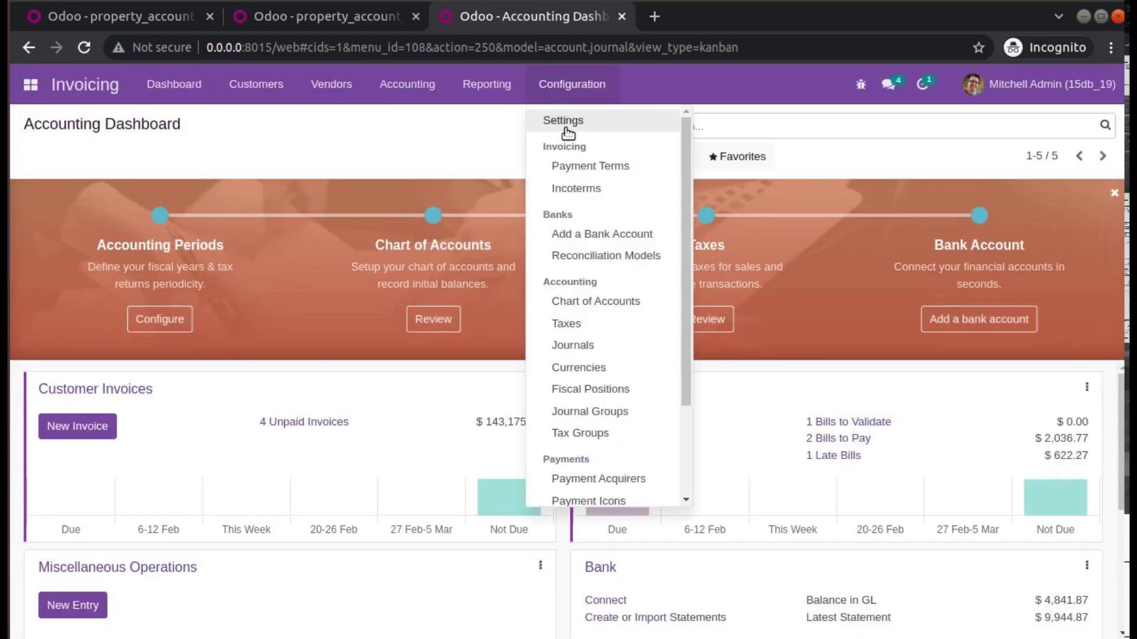
{"action": "left_click", "coordinate": [542, 303]}
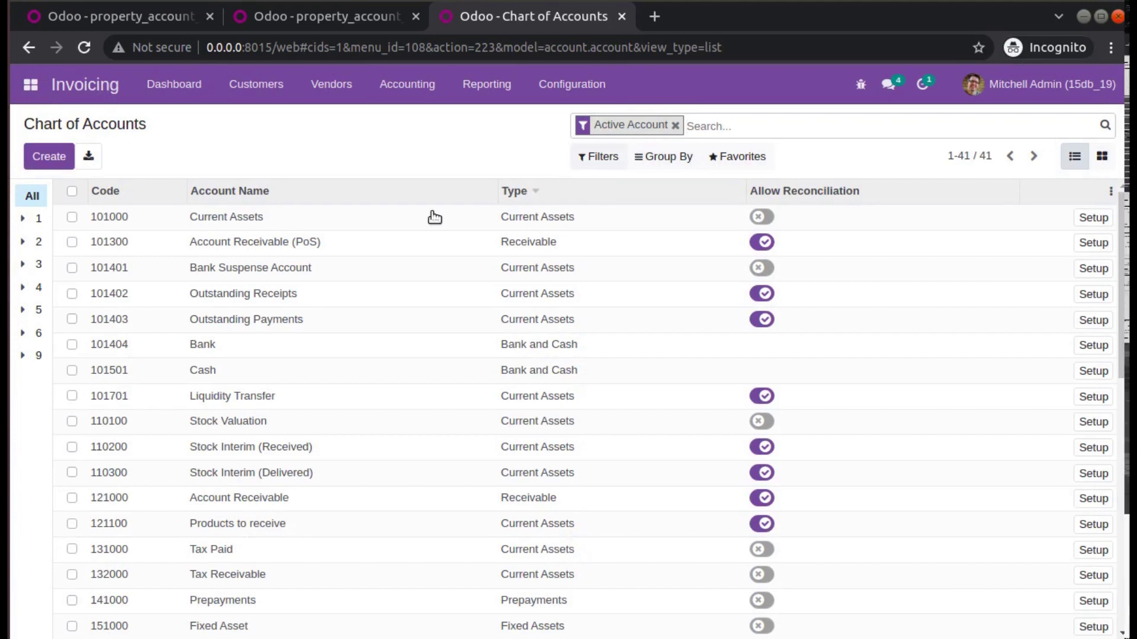
Search the accounts for 'pay' and open the full 211000 Account Payable record.
{"action": "left_click", "coordinate": [270, 271]}
{"action": "left_click", "coordinate": [510, 136]}
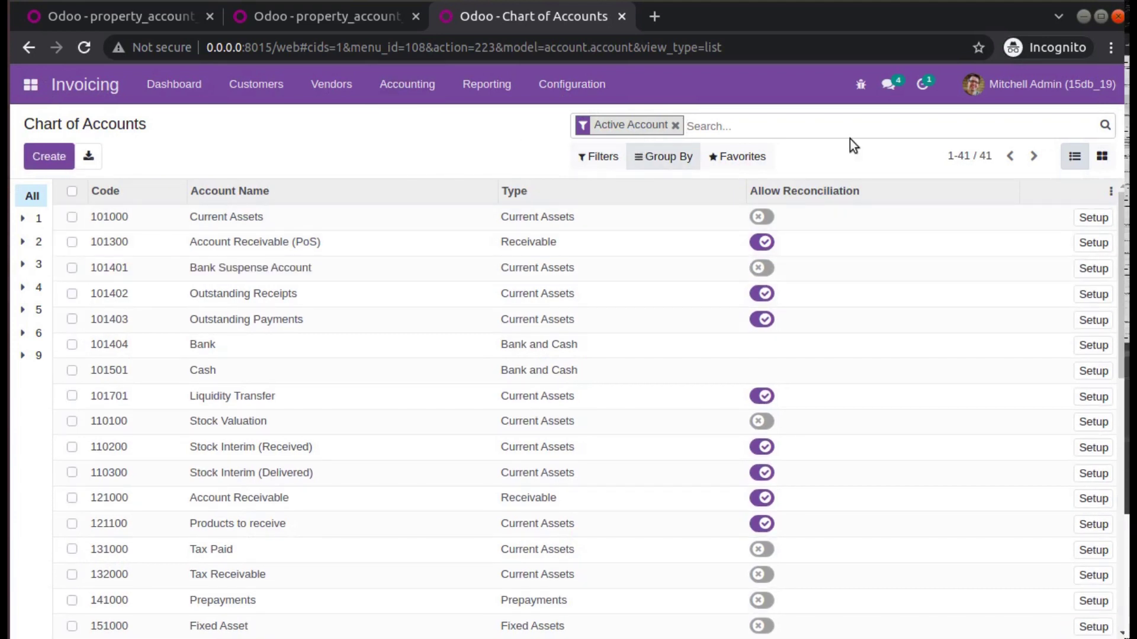
{"action": "left_click", "coordinate": [675, 125]}
{"action": "type", "text": "pay"}
{"action": "key", "text": "Return"}
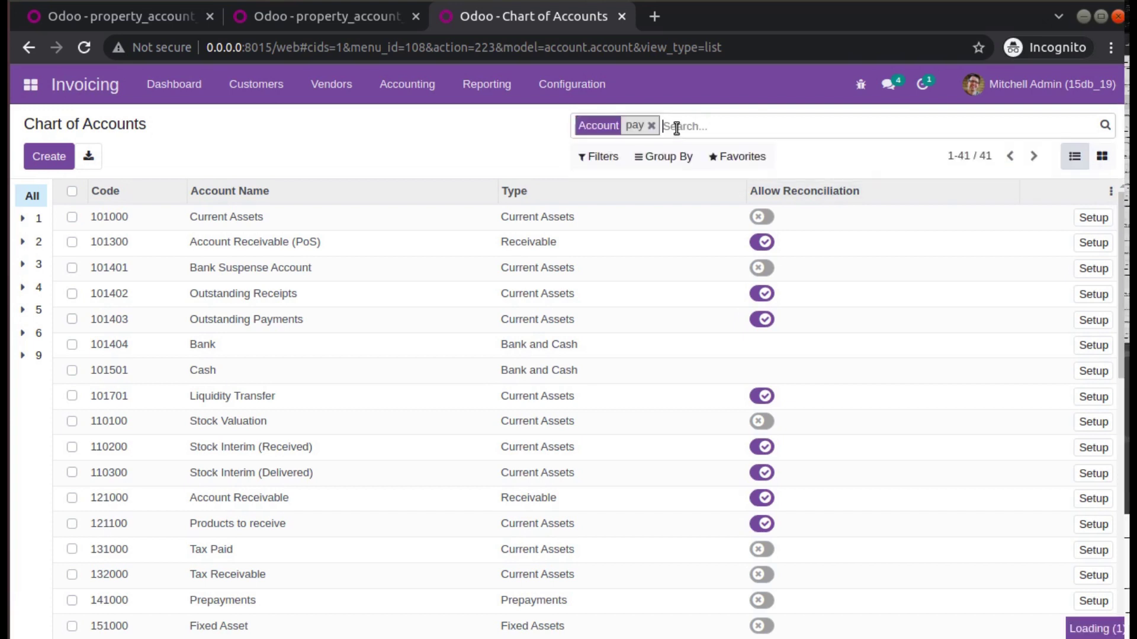
{"action": "left_click", "coordinate": [263, 268]}
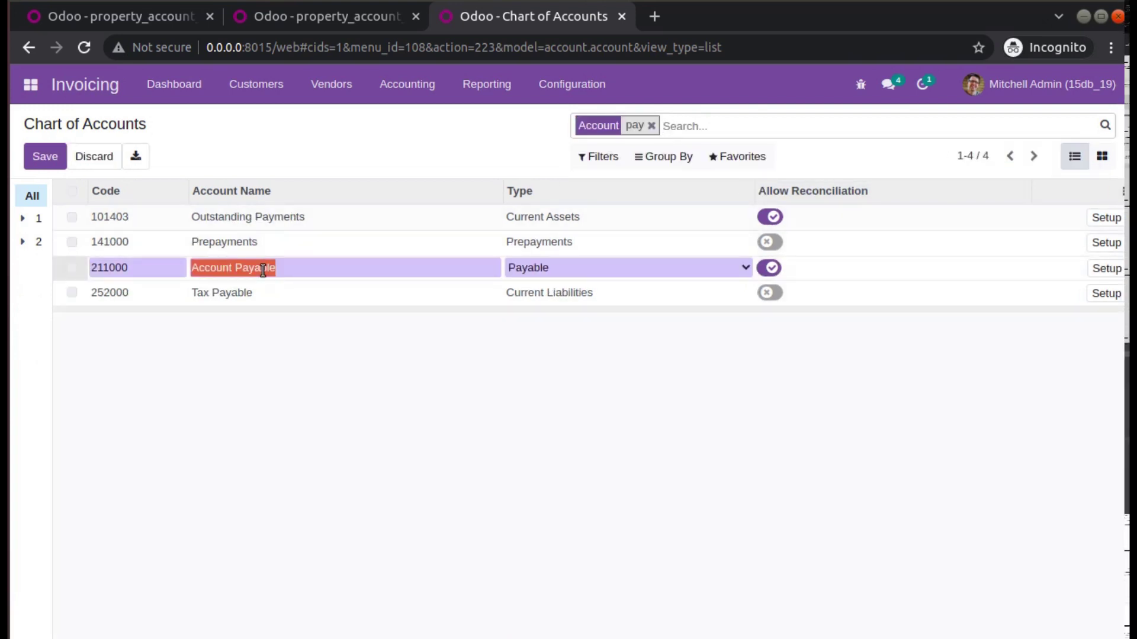
{"action": "left_click", "coordinate": [1100, 269]}
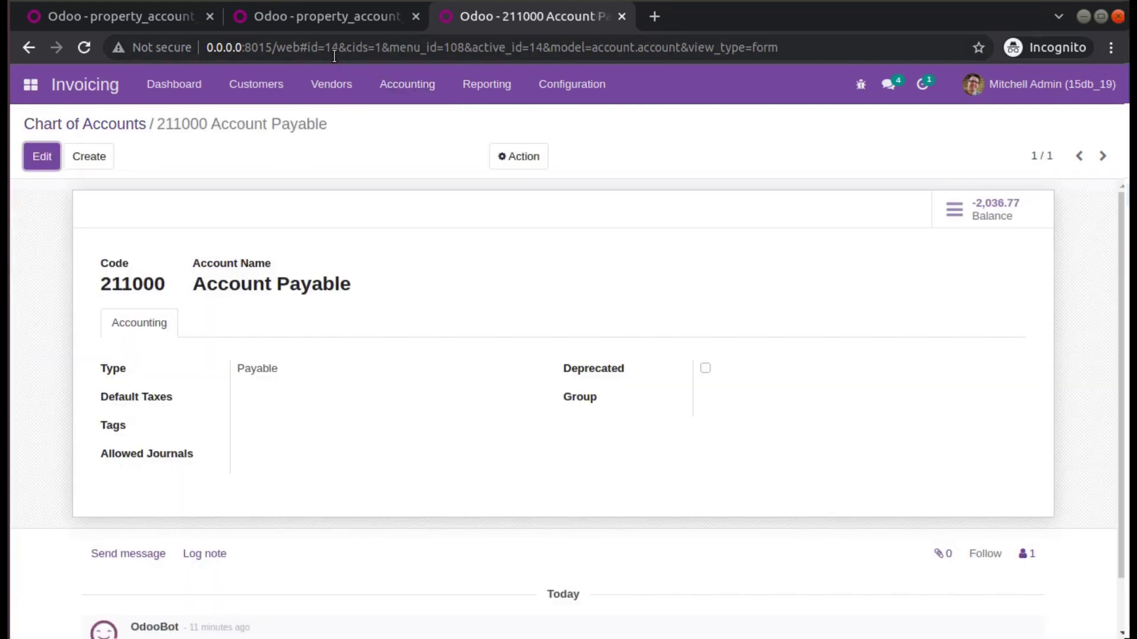
Read record id 14 in the address bar, then return to the payable property page.
{"action": "left_click", "coordinate": [312, 47]}
{"action": "left_click_drag", "start_coordinate": [312, 47], "coordinate": [331, 47]}
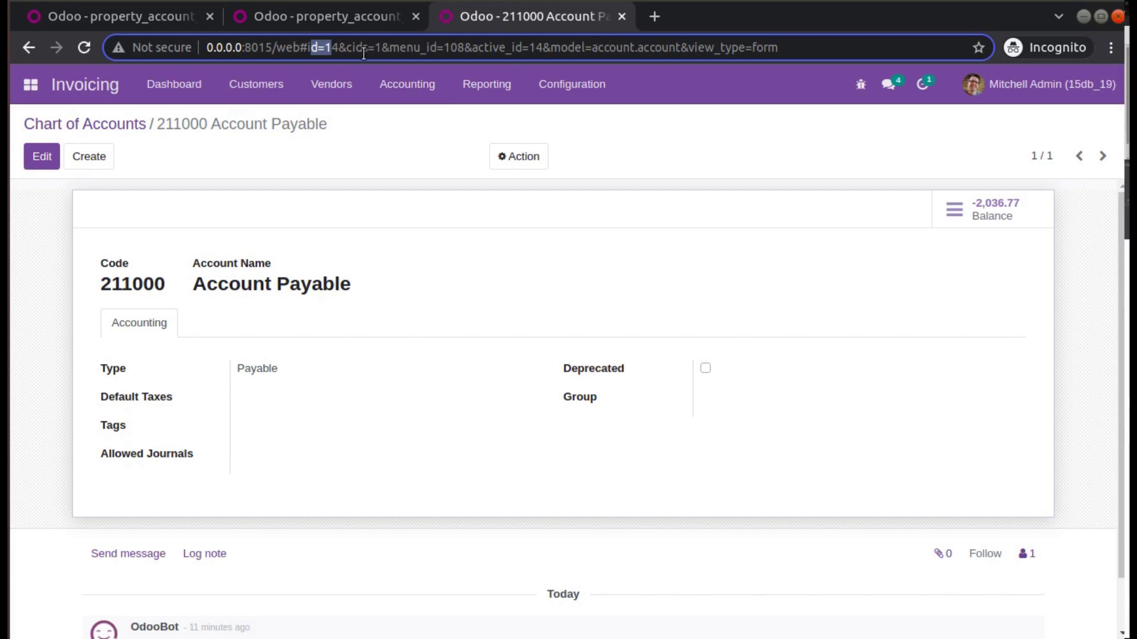
{"action": "left_click", "coordinate": [337, 16]}
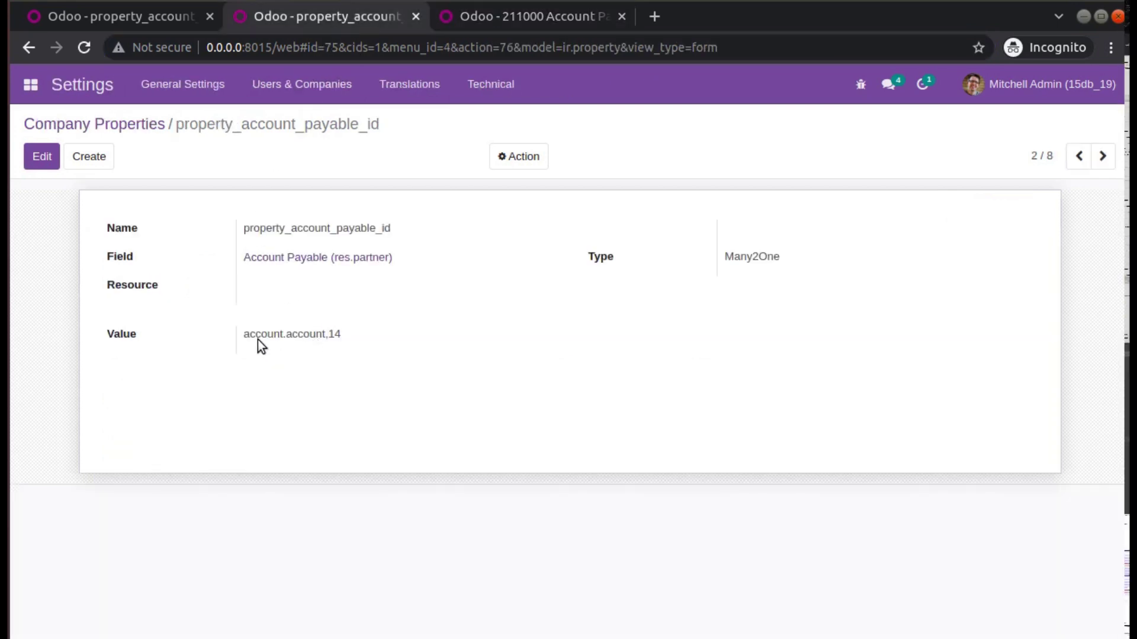
Search the Chart of Accounts for 'rec' and open 121000 Account Receivable to see id 6.
{"action": "left_click", "coordinate": [1079, 156]}
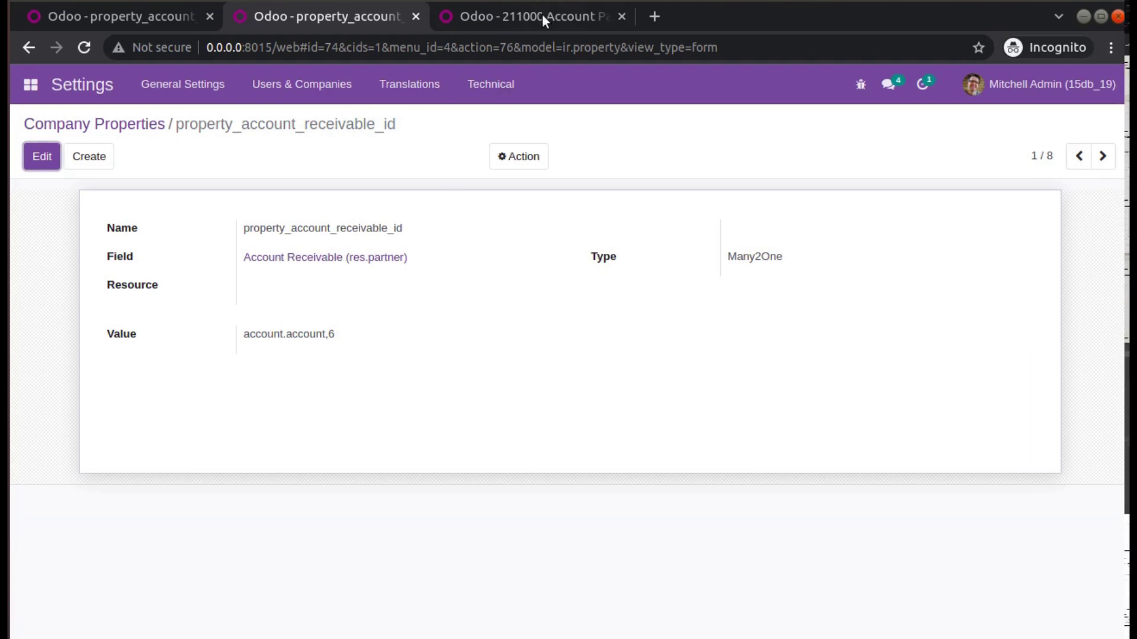
{"action": "left_click", "coordinate": [542, 13]}
{"action": "left_click", "coordinate": [87, 124]}
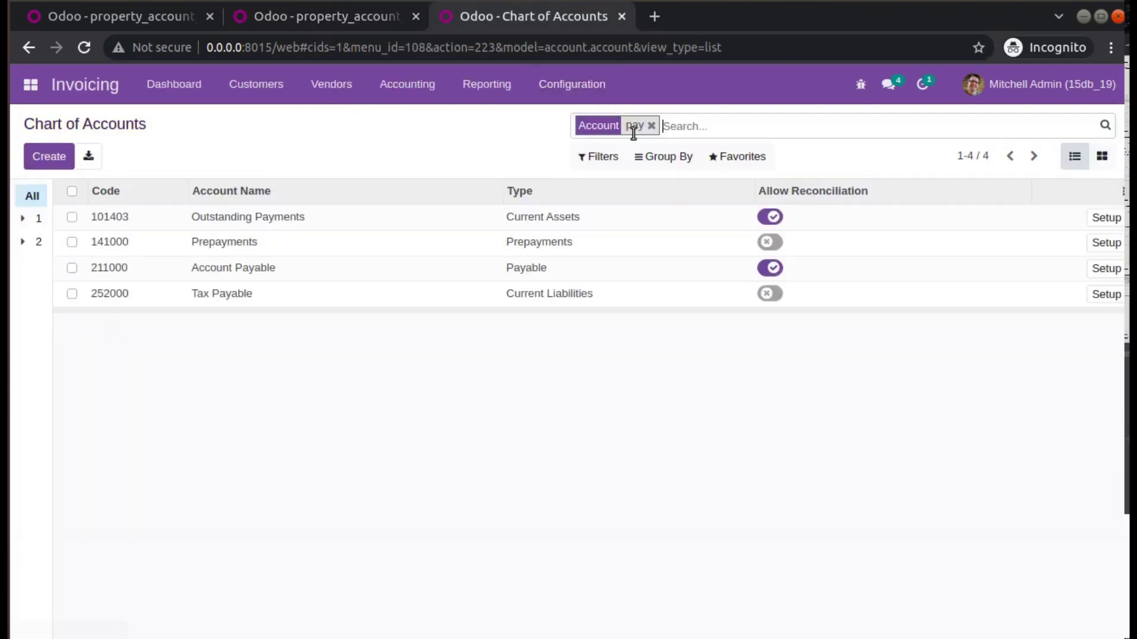
{"action": "left_click", "coordinate": [651, 127]}
{"action": "type", "text": "rec"}
{"action": "key", "text": "Return"}
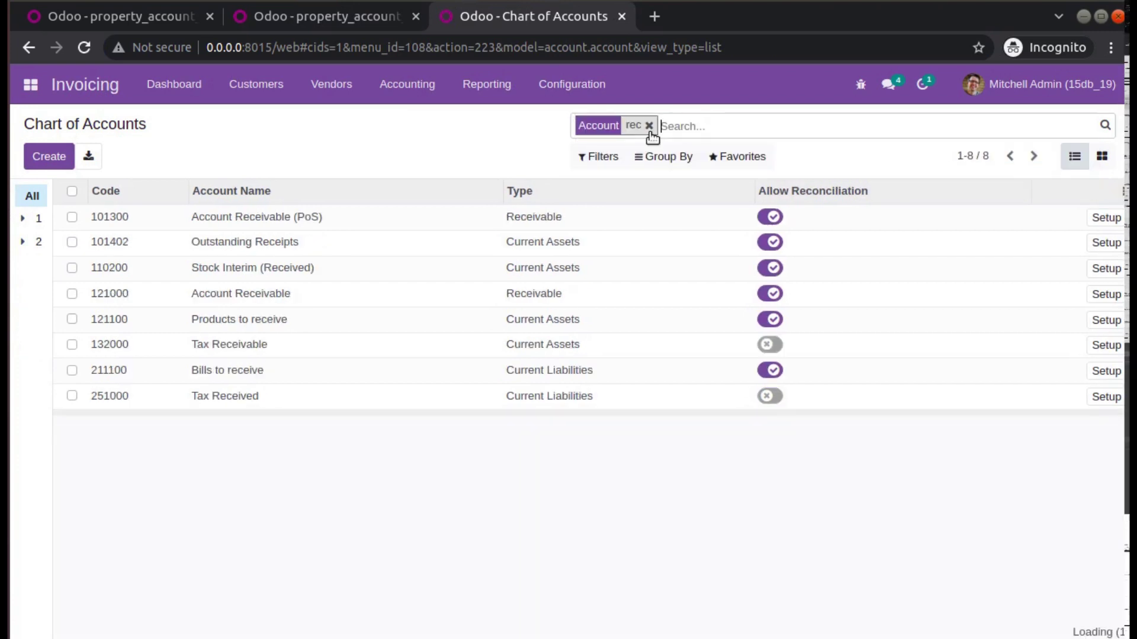
{"action": "left_click", "coordinate": [240, 294]}
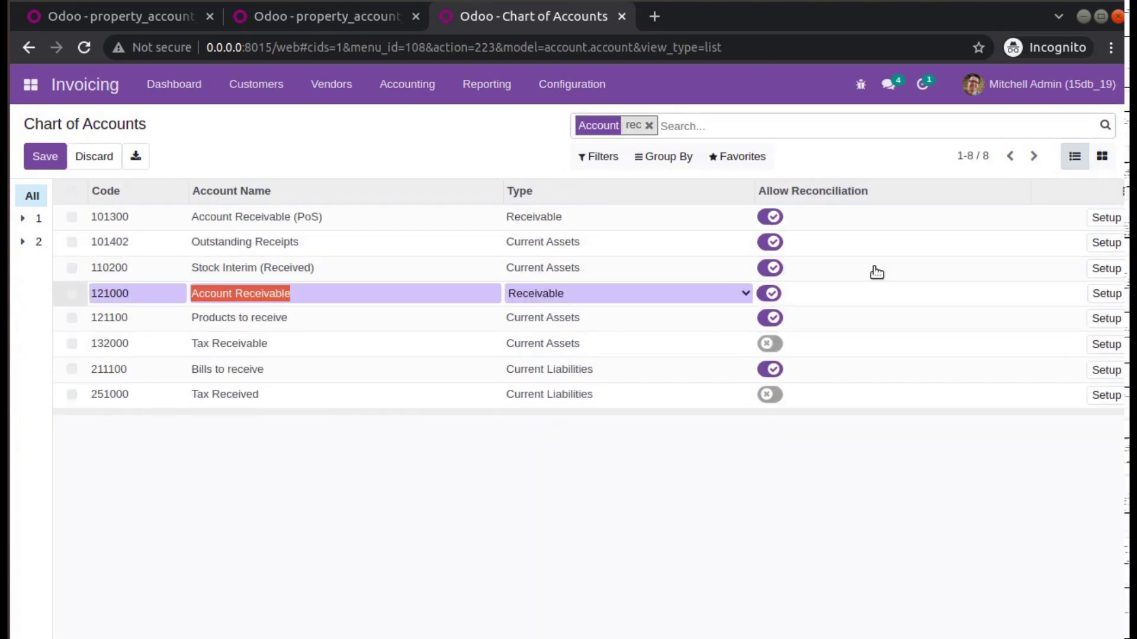
{"action": "left_click", "coordinate": [1106, 294]}
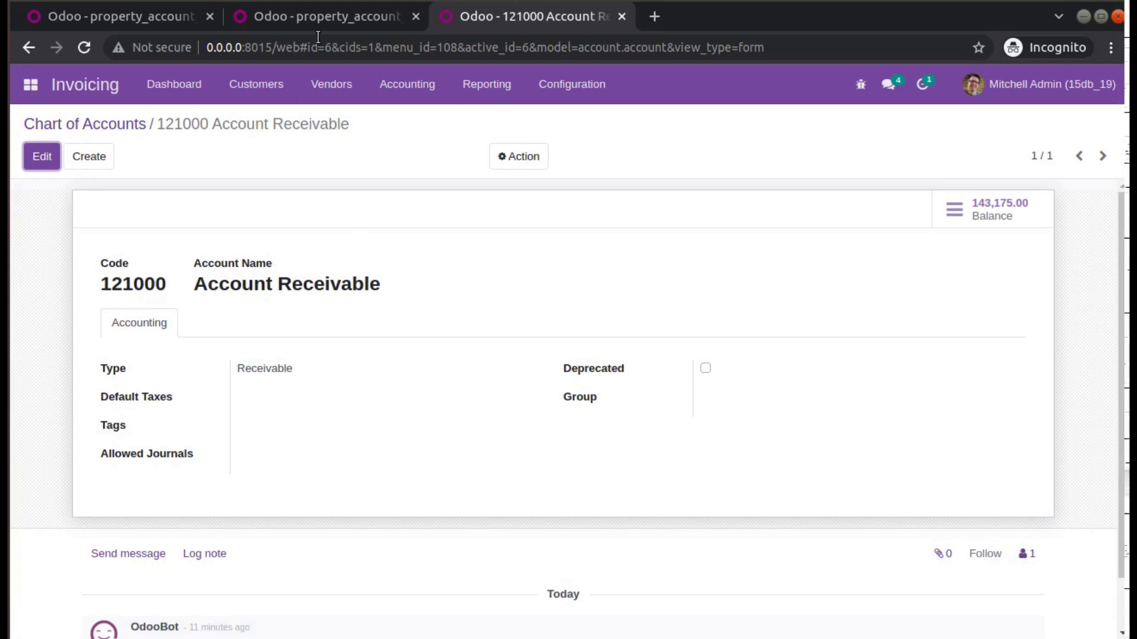
Recheck the payable company property record and reload it to confirm the saved value.
{"action": "left_click", "coordinate": [192, 22]}
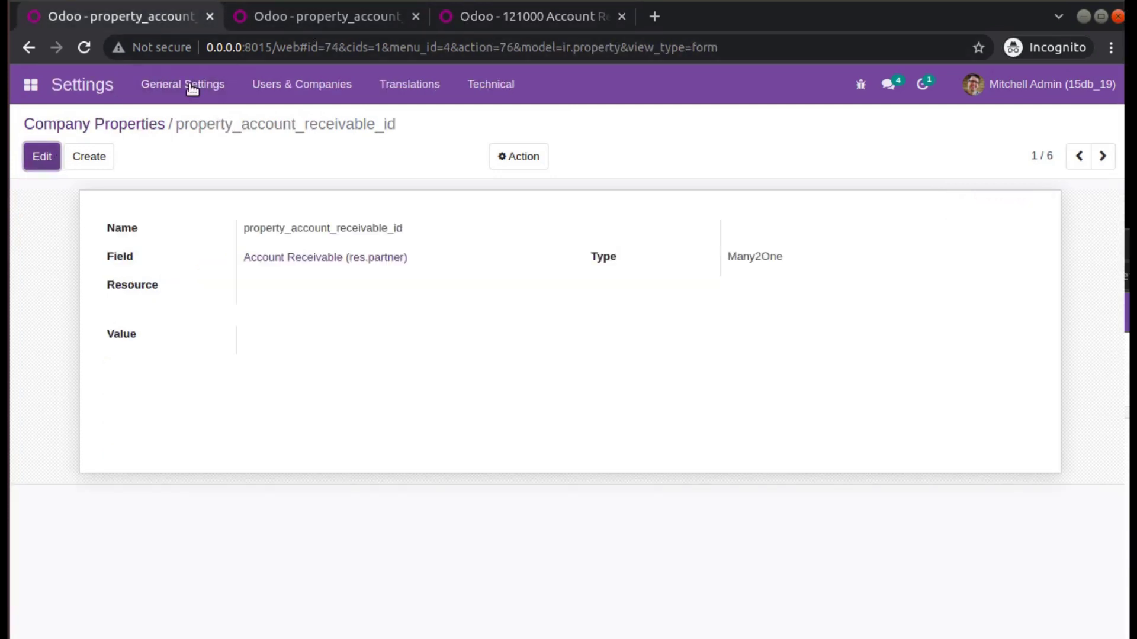
{"action": "left_click", "coordinate": [316, 16]}
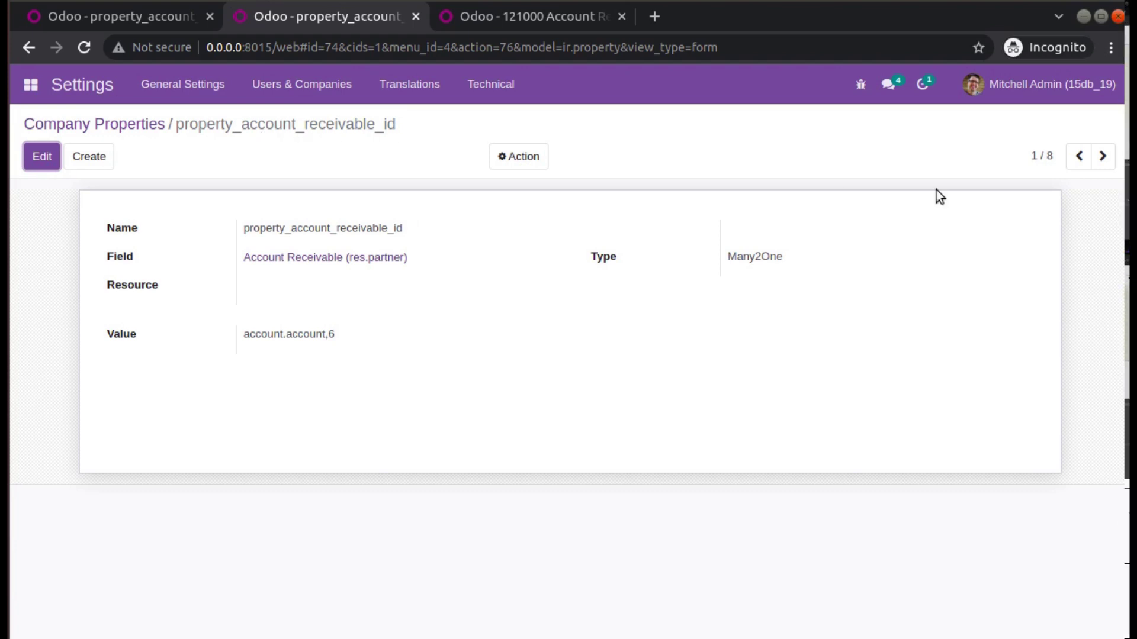
{"action": "left_click", "coordinate": [1102, 156]}
{"action": "left_click_drag", "start_coordinate": [216, 125], "coordinate": [364, 134]}
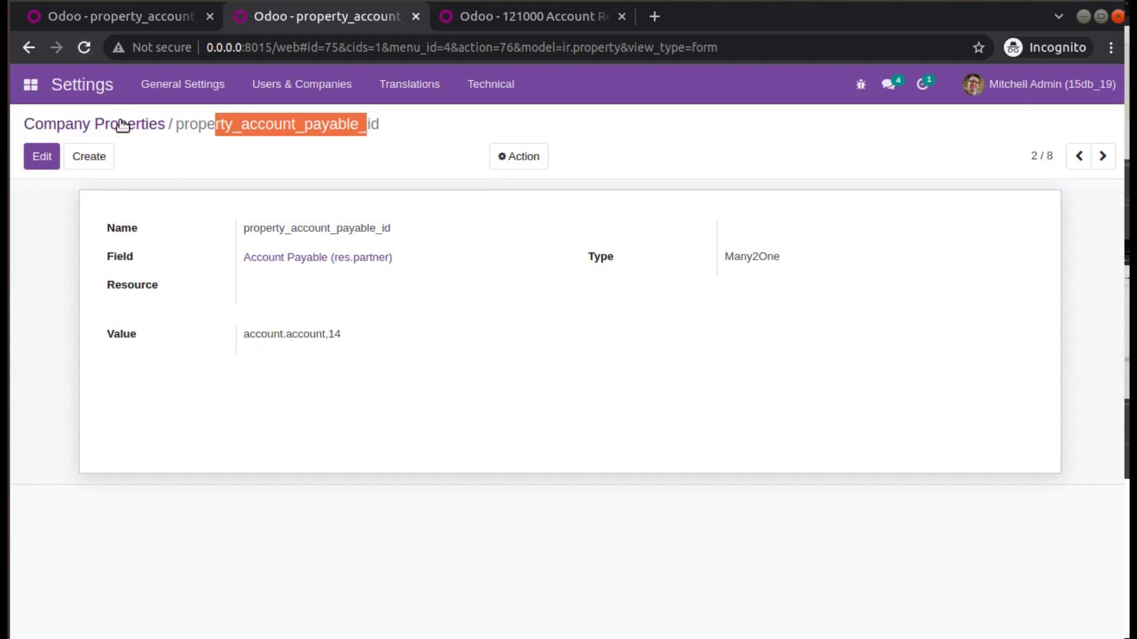
{"action": "left_click", "coordinate": [85, 44]}
Create contact 'WWW' and verify Invoicing shows 121000 Account Receivable and 211000 Account Payable.
{"action": "left_click", "coordinate": [30, 84]}
{"action": "left_click", "coordinate": [47, 140]}
{"action": "left_click", "coordinate": [50, 157]}
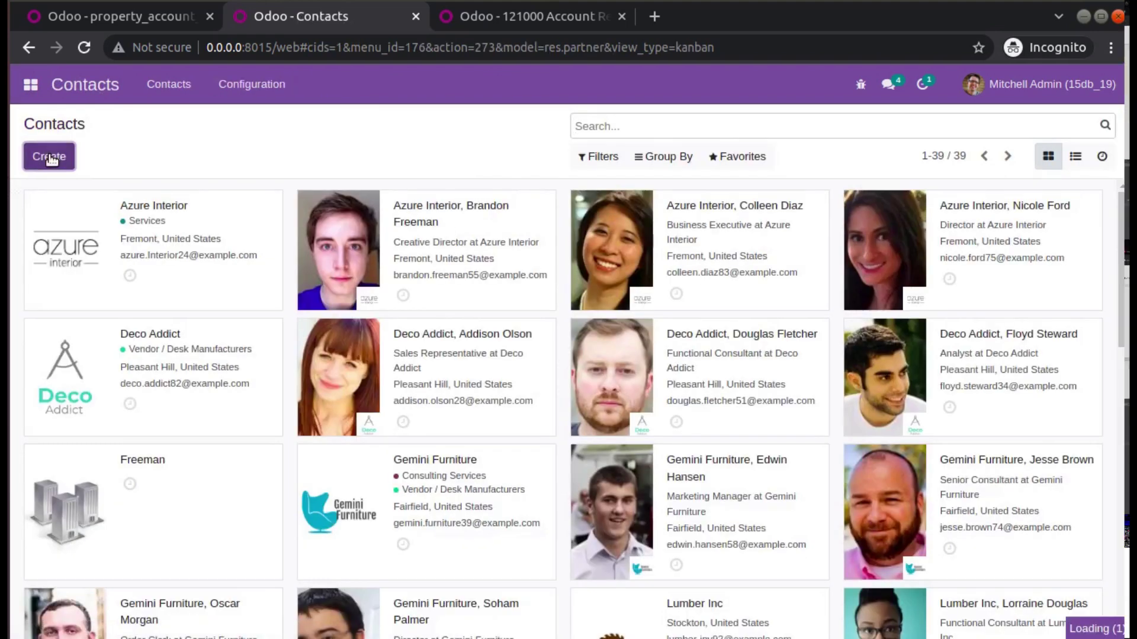
{"action": "type", "text": "WWW"}
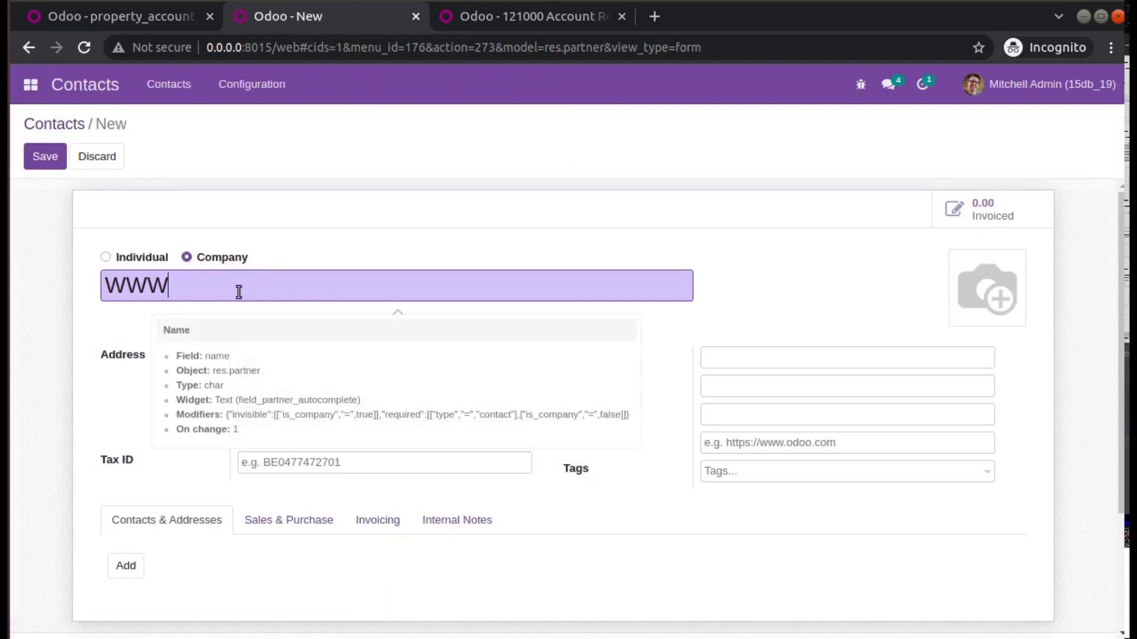
{"action": "scroll", "coordinate": [424, 445], "scroll_direction": "down", "scroll_amount": 3}
{"action": "left_click", "coordinate": [381, 359]}
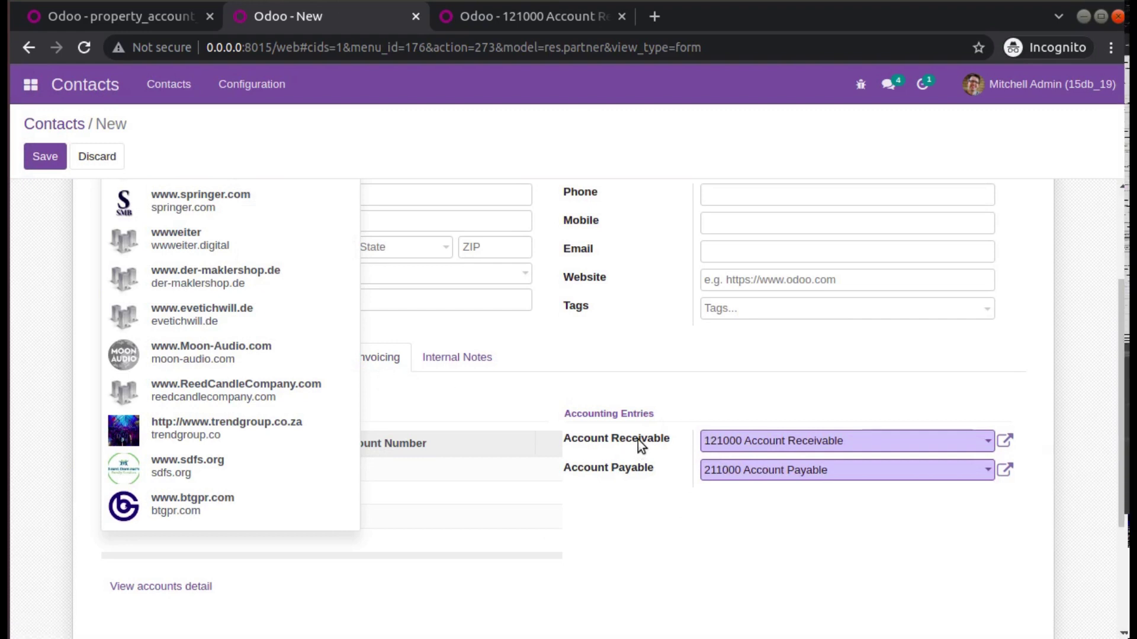
{"action": "mouse_move", "coordinate": [641, 445]}
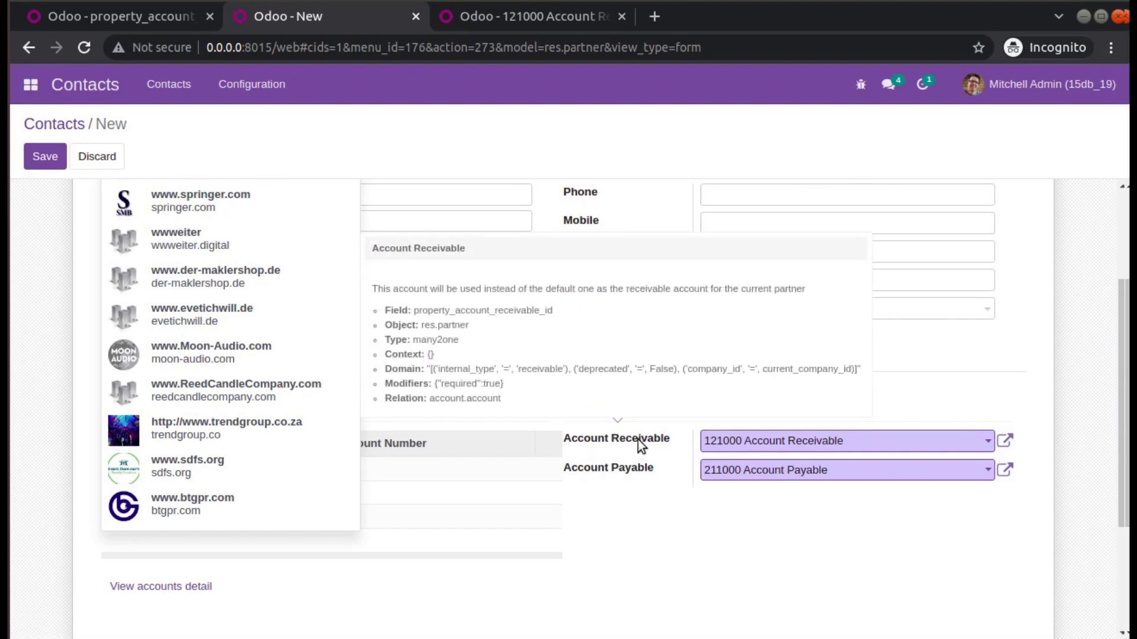